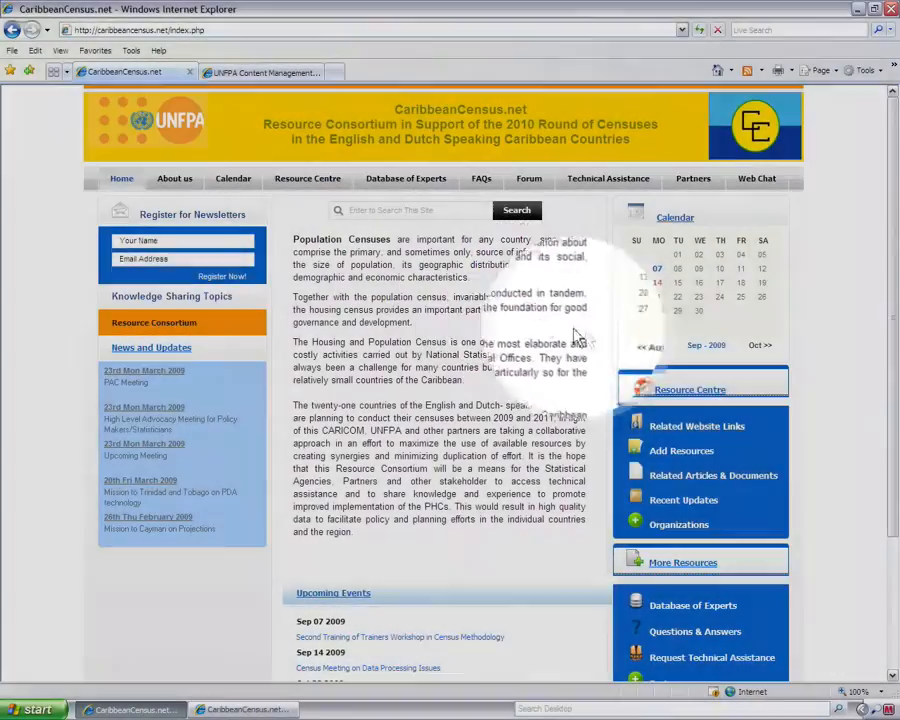
Scroll the CaribbeanCensus.net home page and go to Database of Experts from the top navigation
{"action": "left_click_drag", "start_coordinate": [893, 507], "coordinate": [892, 553]}
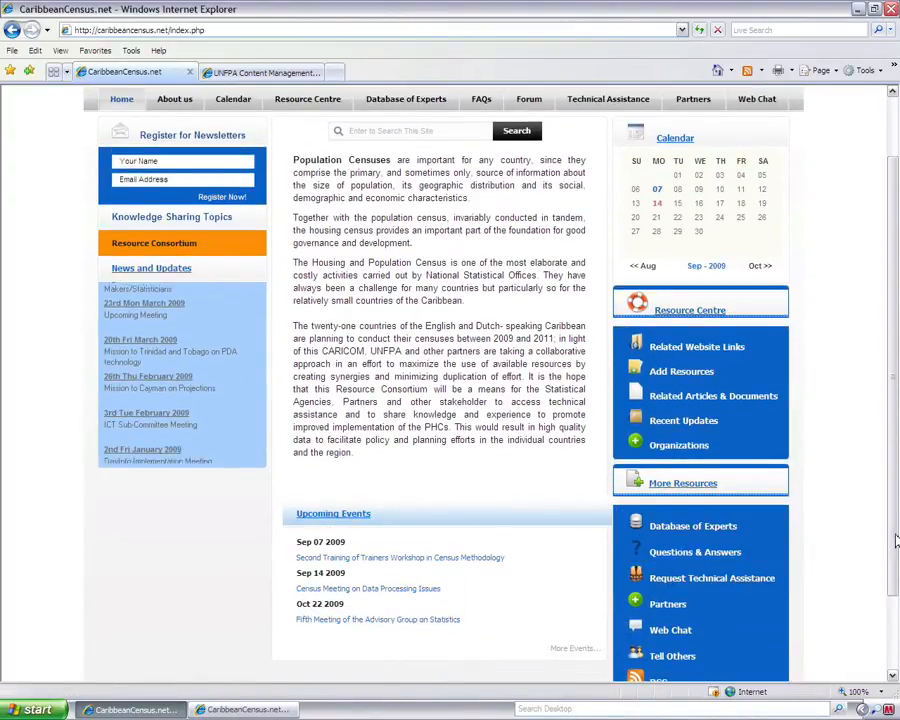
{"action": "left_click_drag", "start_coordinate": [896, 540], "coordinate": [844, 348]}
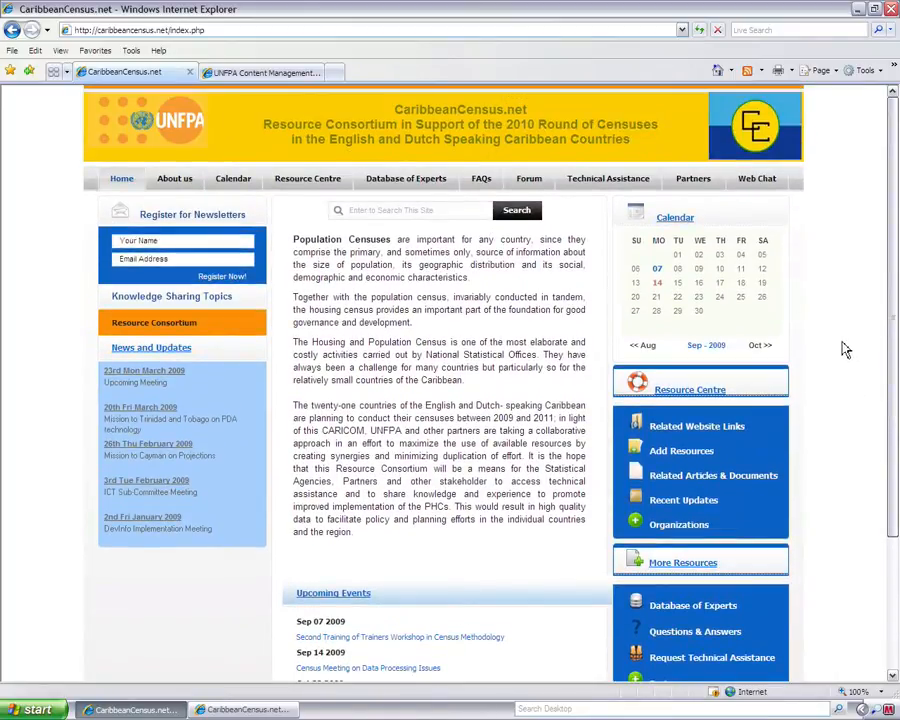
{"action": "left_click", "coordinate": [386, 185]}
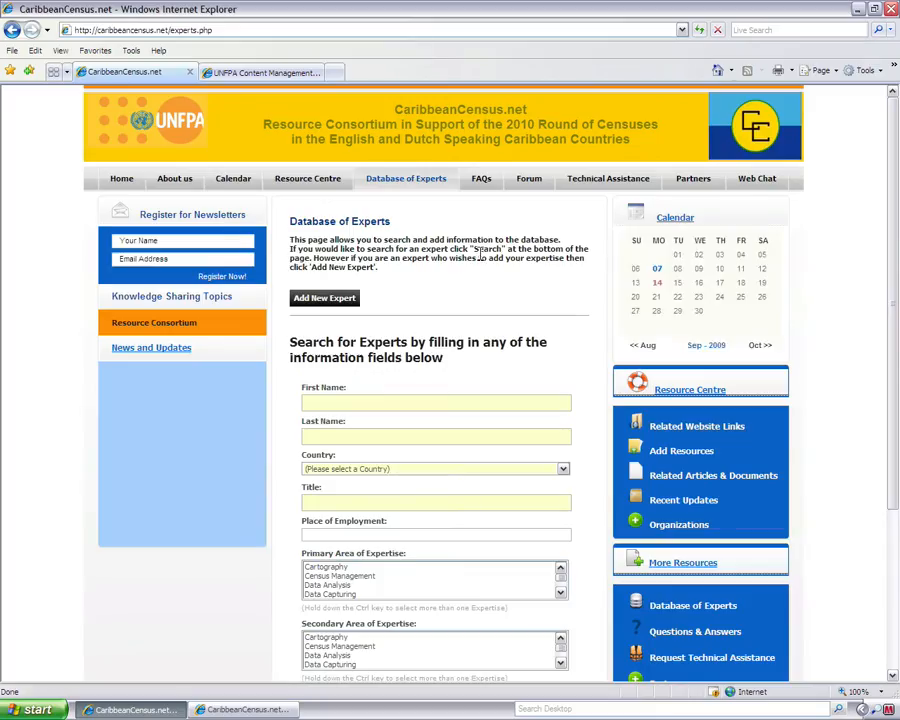
Search the experts database with Country set to Jamaica, returning one record
{"action": "left_click_drag", "start_coordinate": [893, 150], "coordinate": [893, 249]}
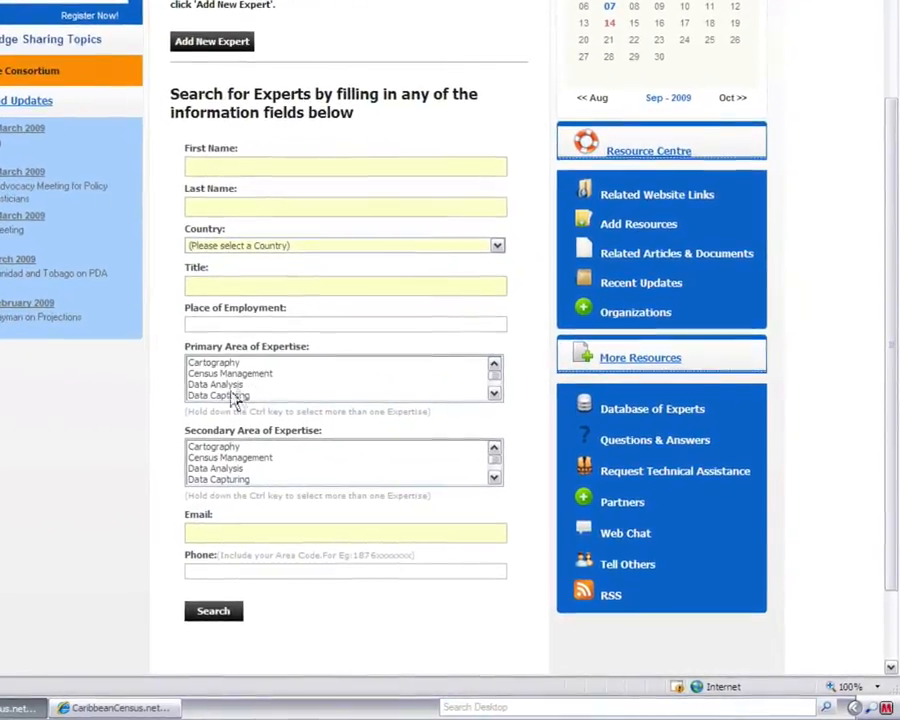
{"action": "left_click", "coordinate": [241, 250]}
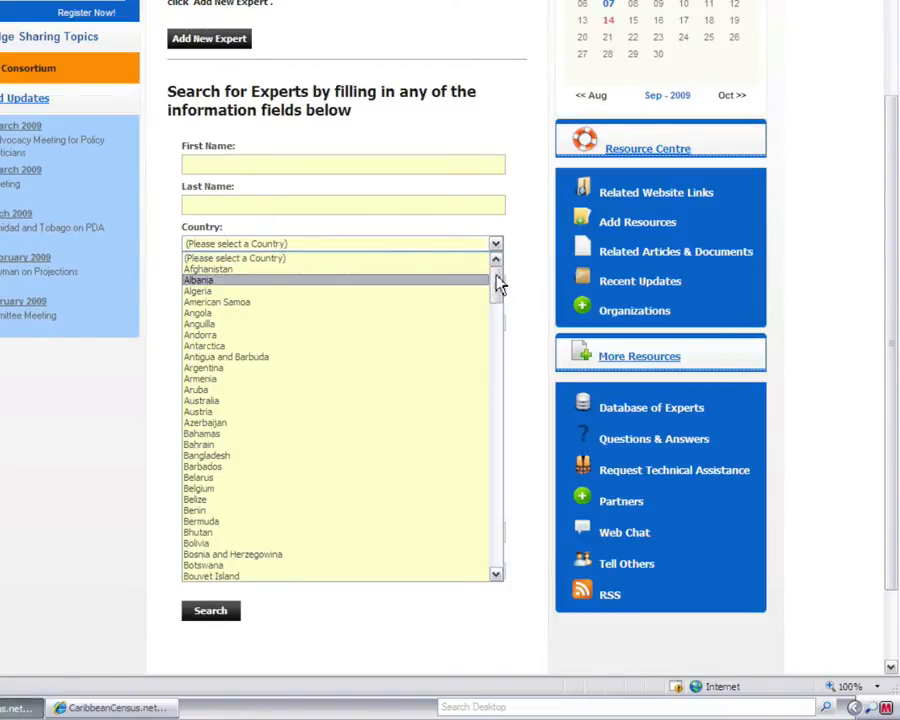
{"action": "left_click_drag", "start_coordinate": [498, 284], "coordinate": [492, 224]}
{"action": "left_click", "coordinate": [372, 163]}
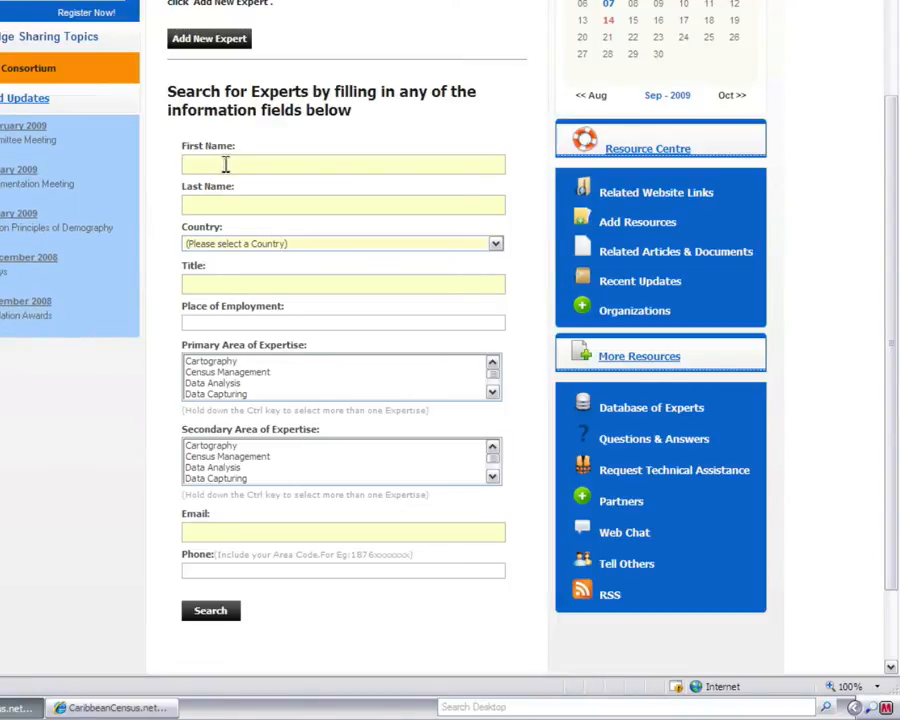
{"action": "left_click", "coordinate": [222, 247]}
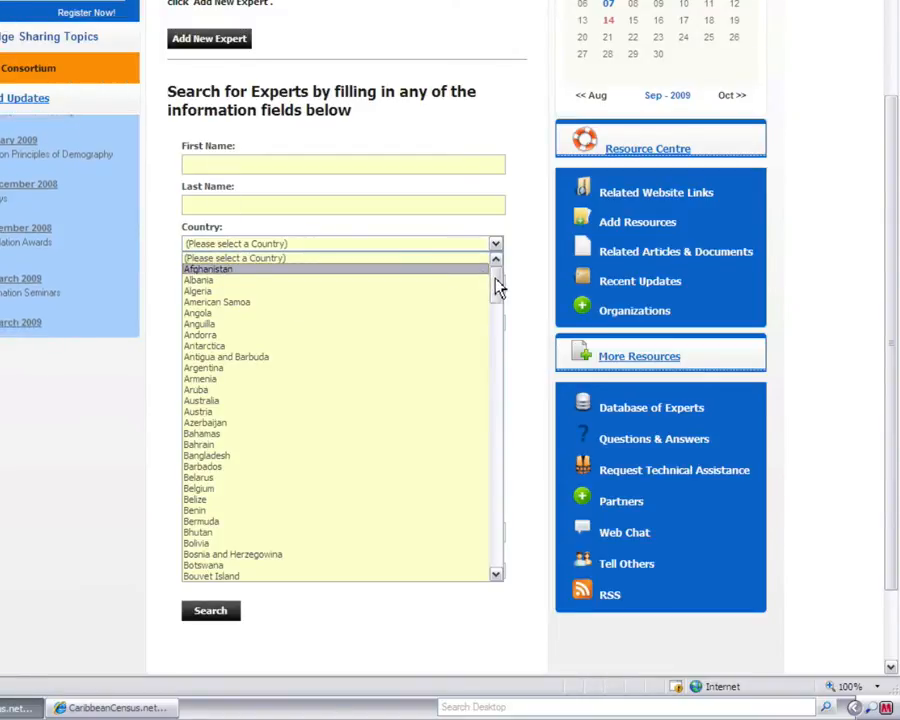
{"action": "left_click_drag", "start_coordinate": [498, 287], "coordinate": [499, 395]}
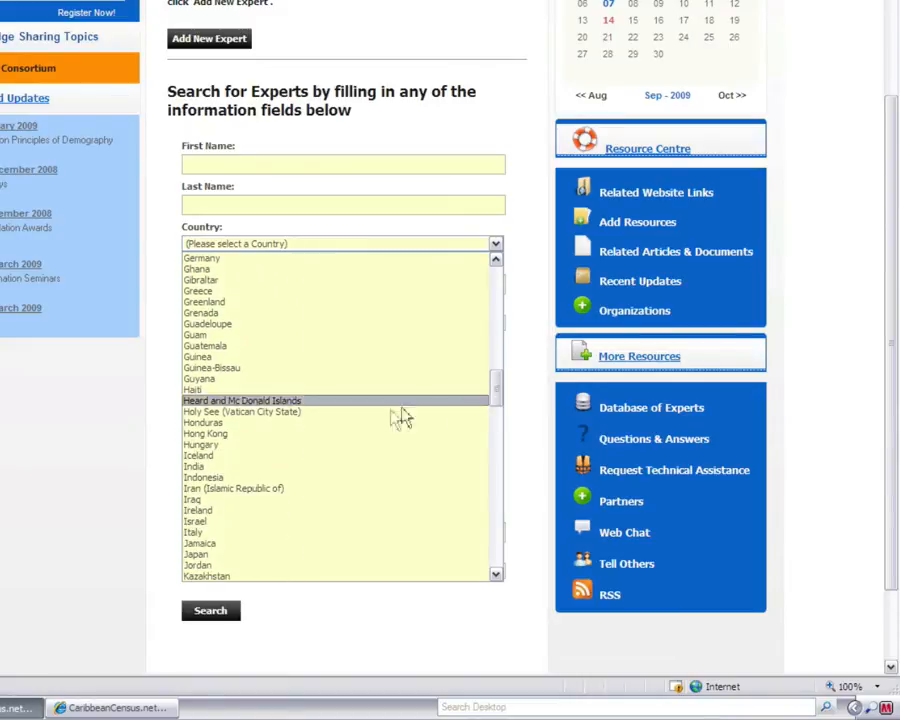
{"action": "left_click", "coordinate": [236, 546]}
{"action": "left_click", "coordinate": [206, 613]}
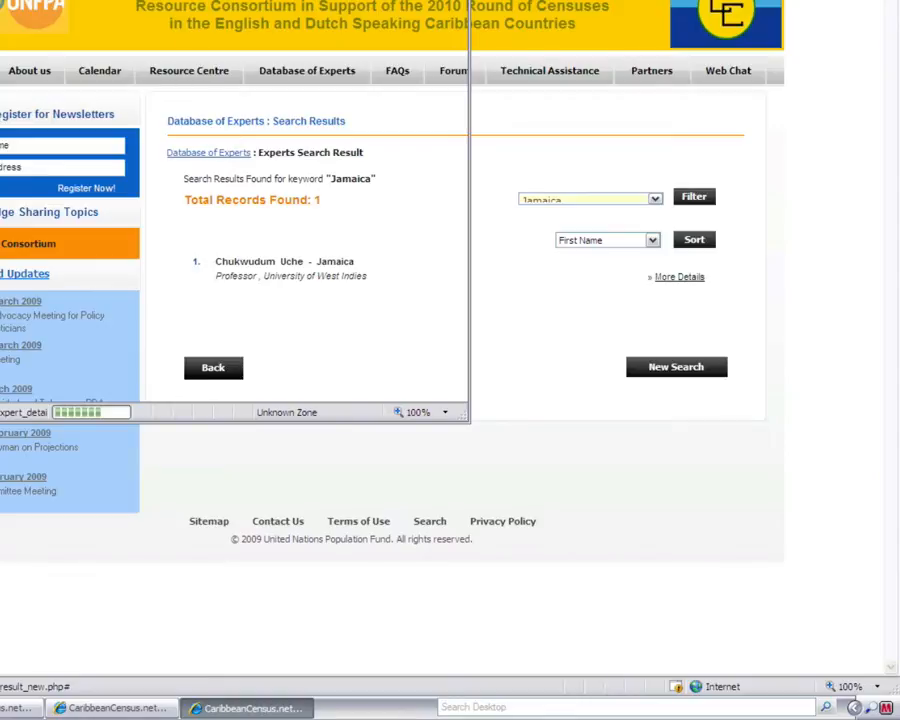
{"action": "left_click_drag", "start_coordinate": [200, 2], "coordinate": [380, 80]}
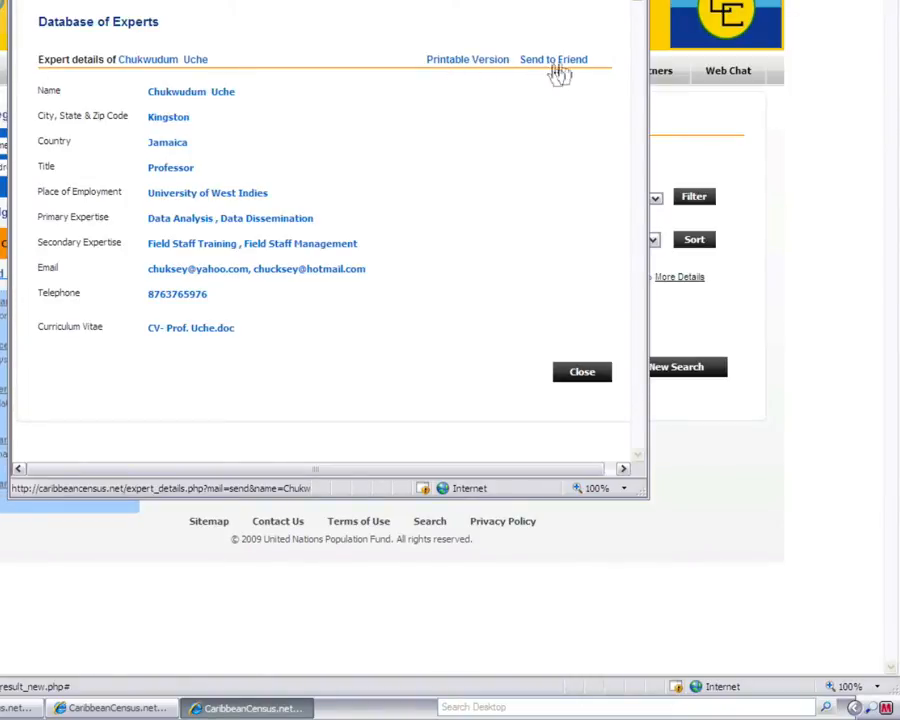
{"action": "left_click_drag", "start_coordinate": [196, 0], "coordinate": [147, 93]}
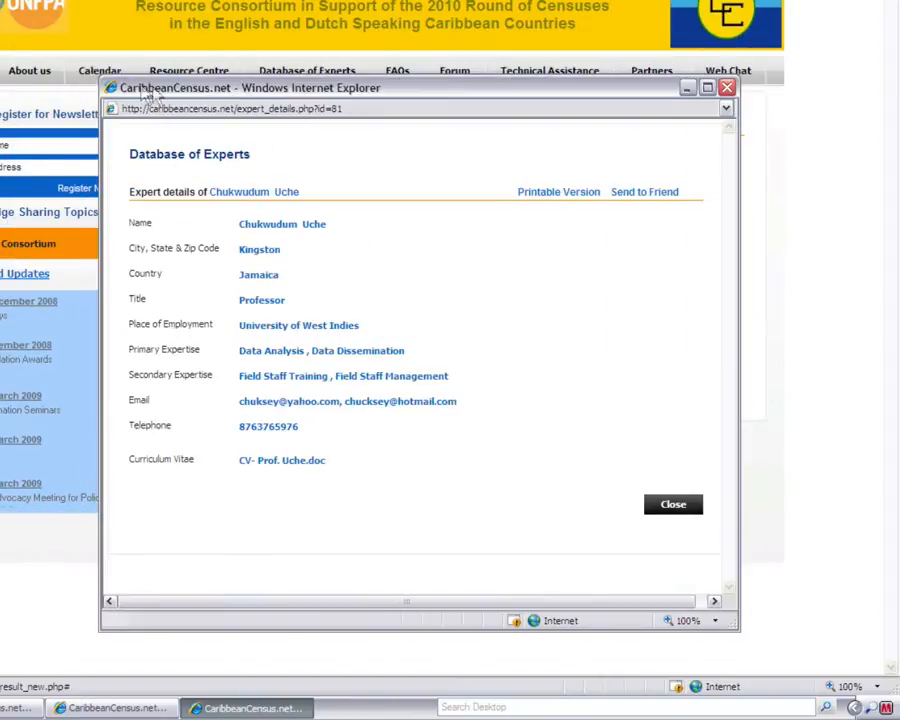
{"action": "left_click_drag", "start_coordinate": [297, 93], "coordinate": [239, 4]}
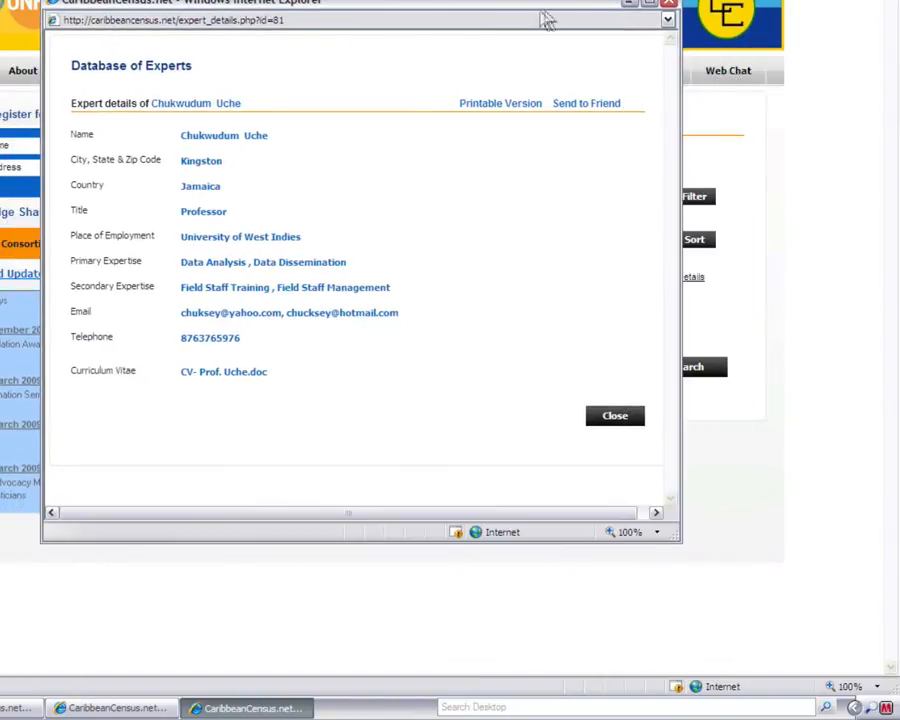
{"action": "left_click", "coordinate": [670, 8]}
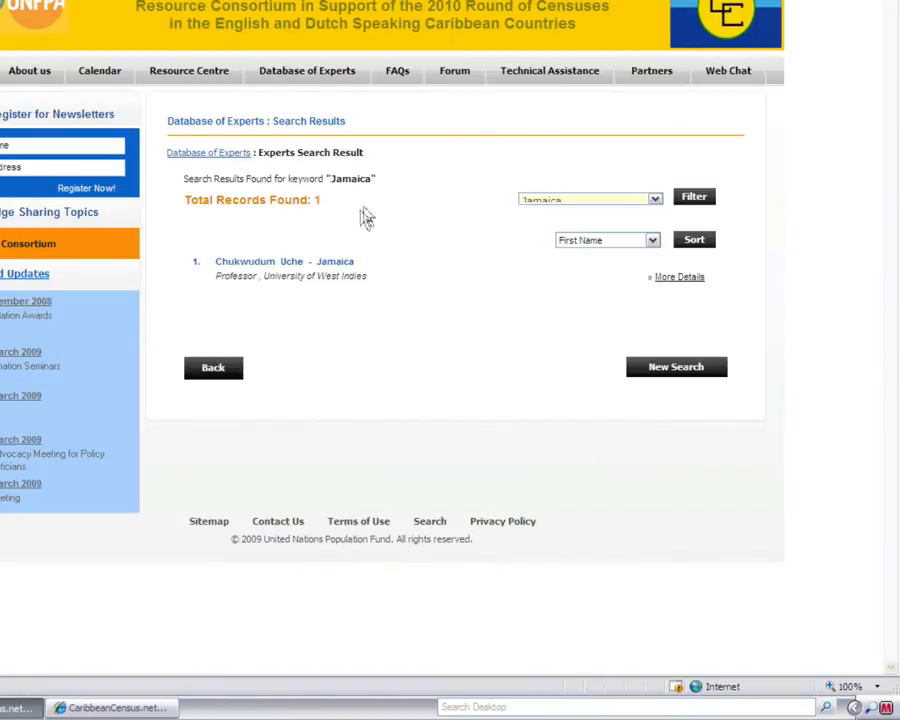
Use the Database of Experts breadcrumb to return to the empty search form
{"action": "left_click", "coordinate": [207, 155]}
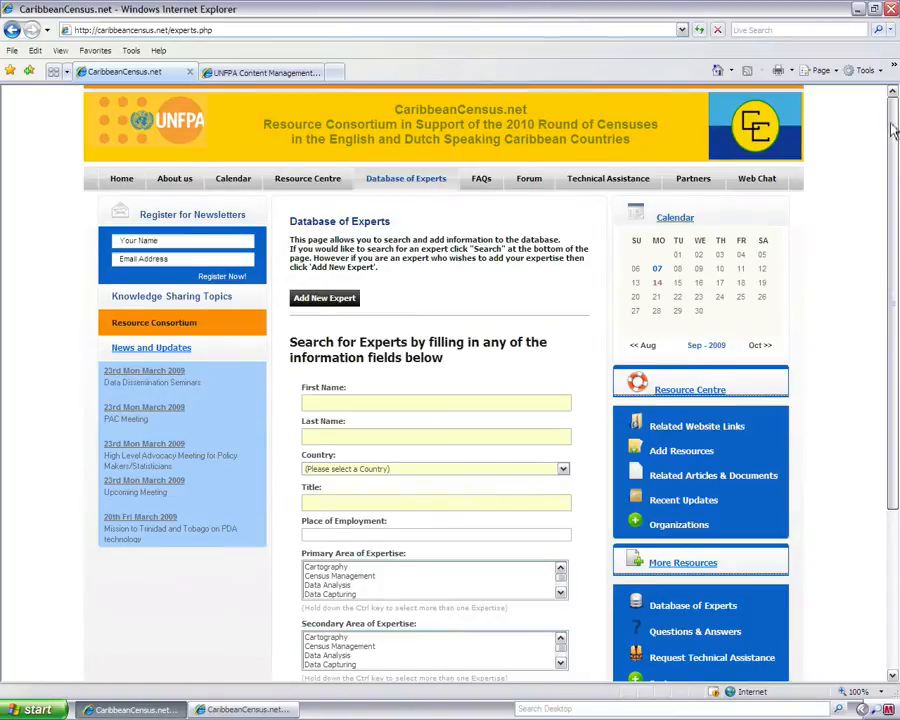
{"action": "left_click_drag", "start_coordinate": [893, 130], "coordinate": [847, 183]}
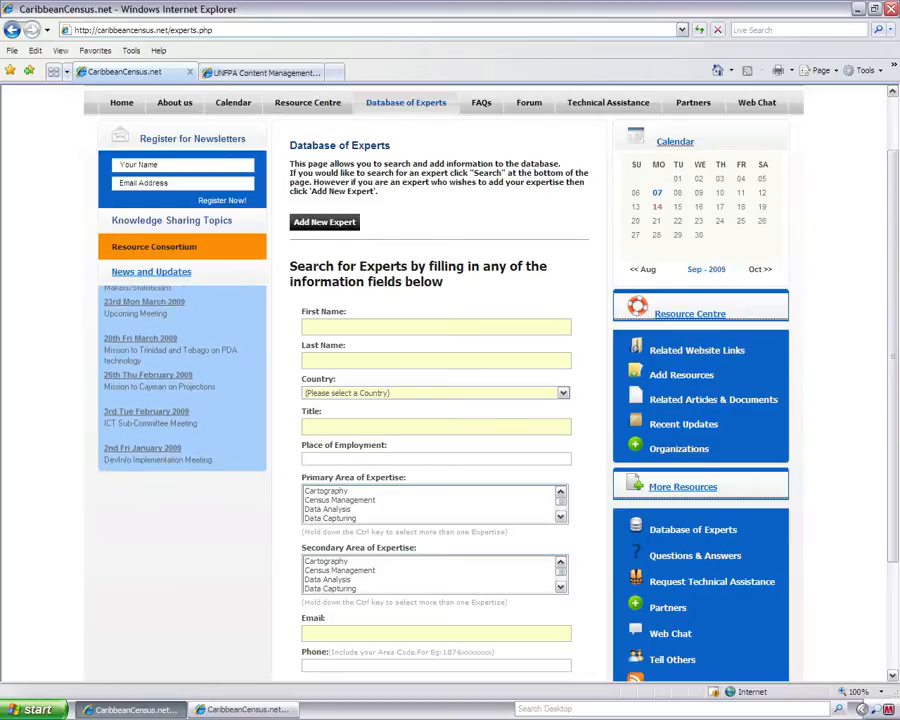
{"action": "scroll", "coordinate": [888, 234], "scroll_direction": "up", "scroll_amount": 2}
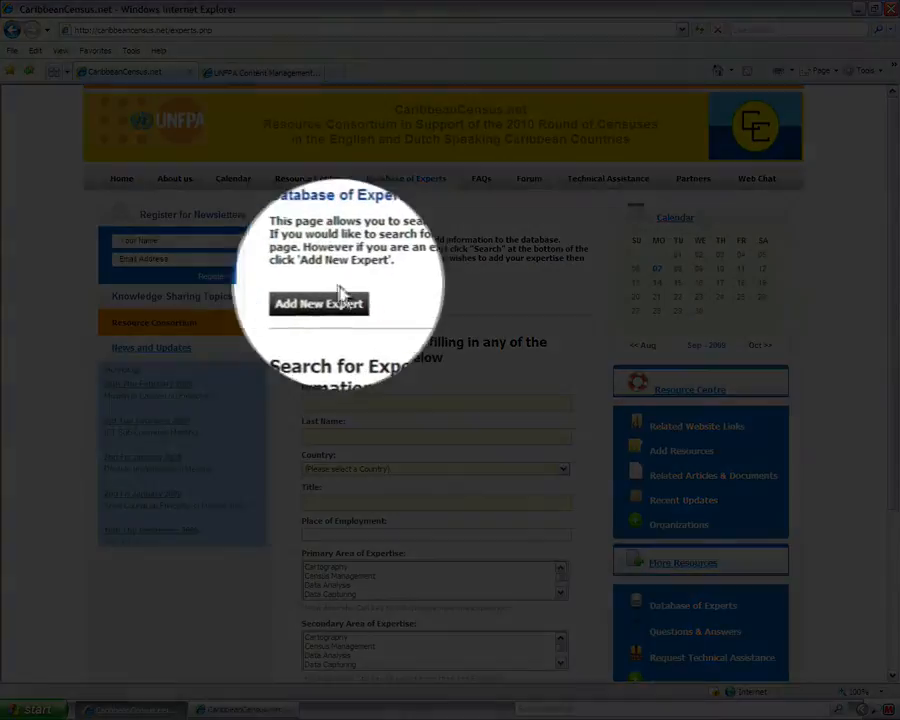
Open the form for adding a new expert
{"action": "left_click", "coordinate": [318, 300]}
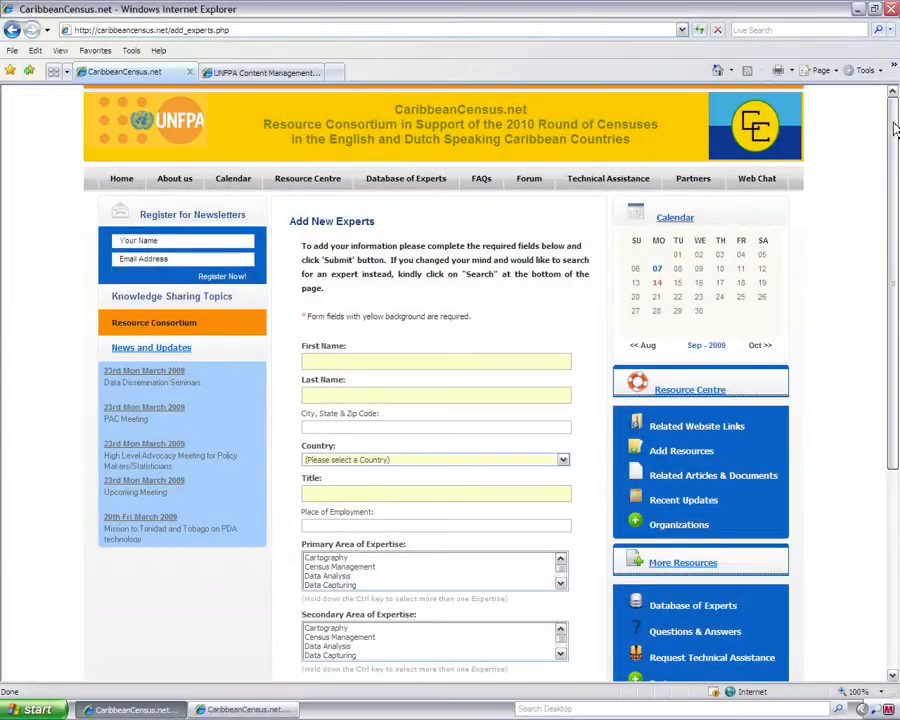
{"action": "left_click_drag", "start_coordinate": [890, 124], "coordinate": [889, 193]}
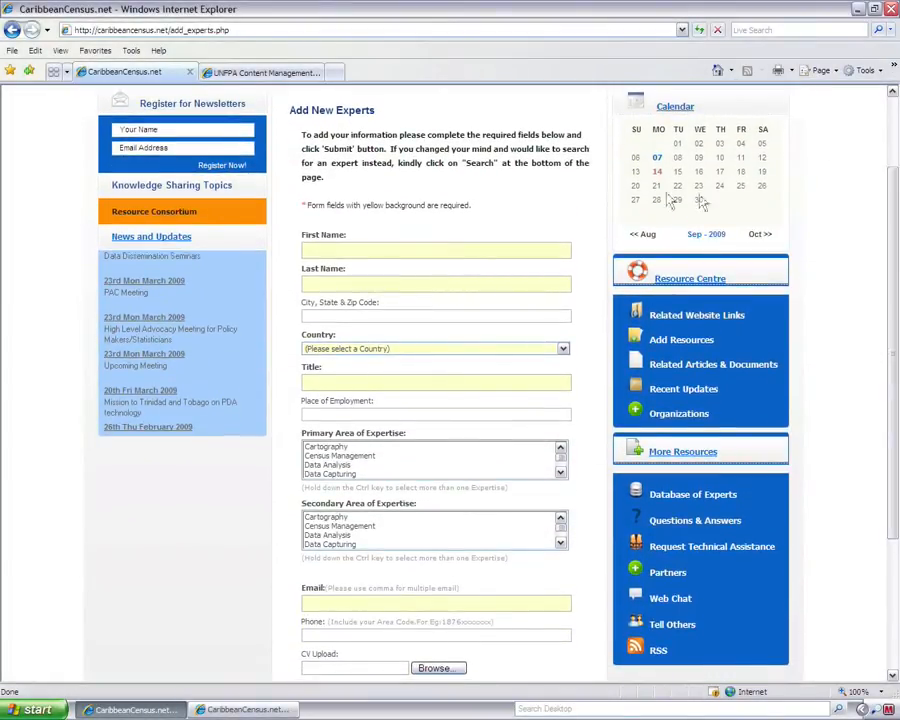
{"action": "left_click_drag", "start_coordinate": [890, 221], "coordinate": [885, 273]}
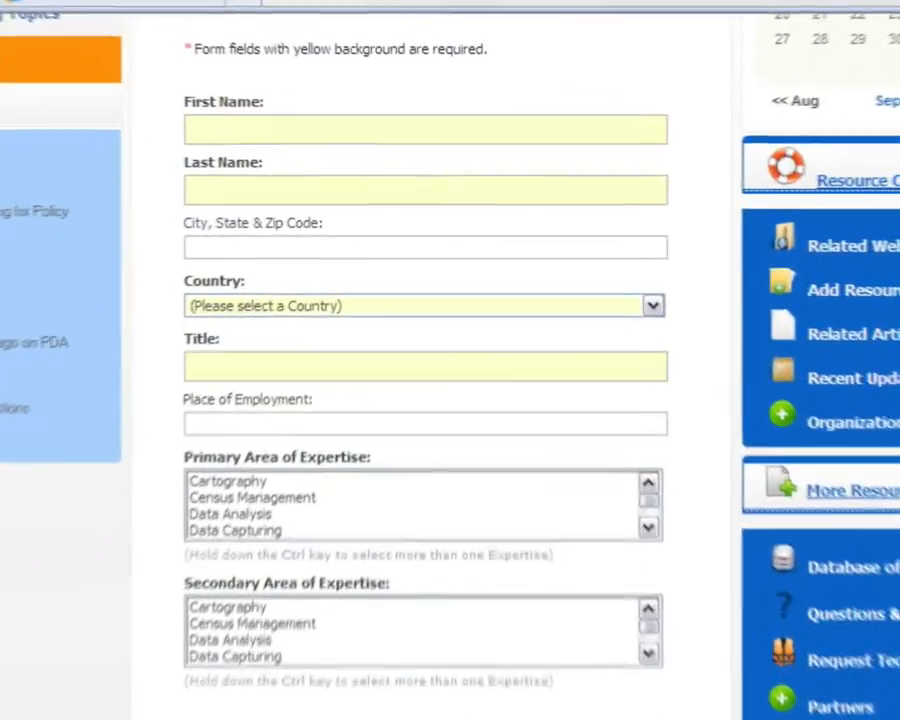
Enter the expert's first and last name, city Kingston, country Jamaica, and title and employer Chrysalis Communications
{"action": "left_click", "coordinate": [466, 165]}
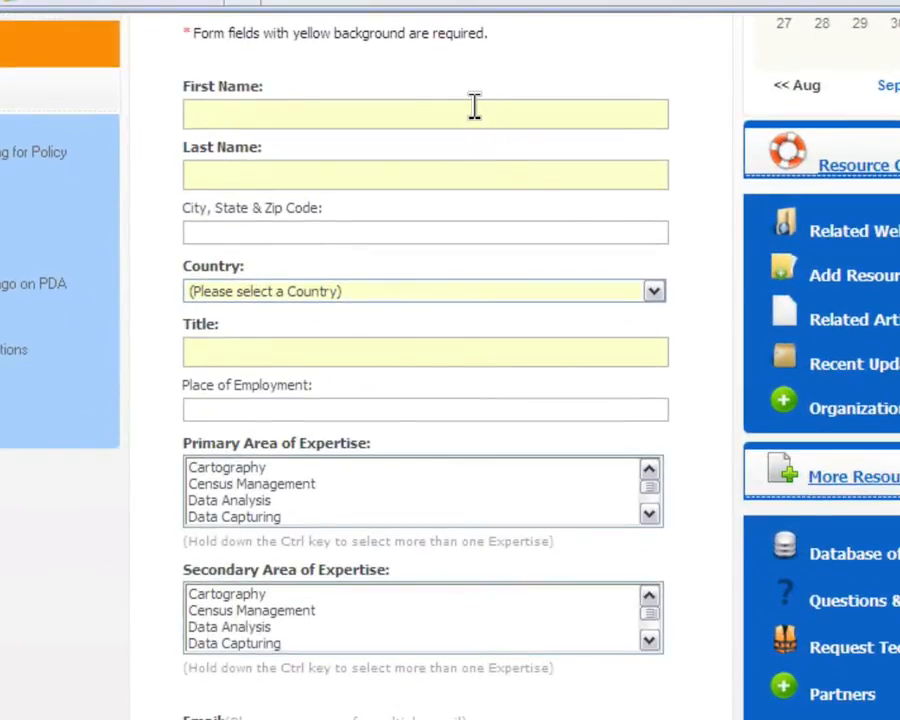
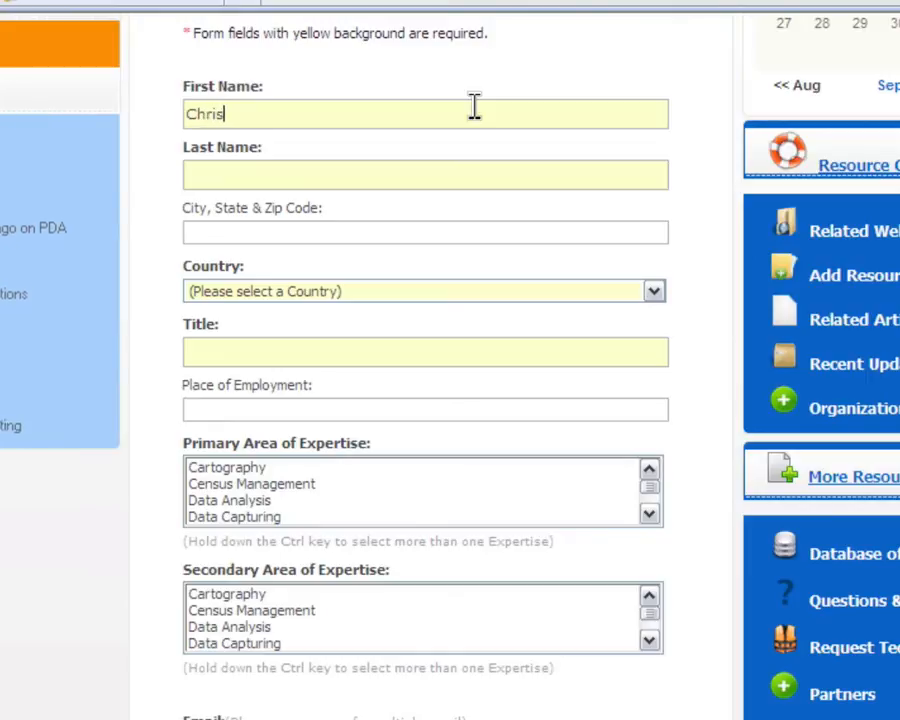
{"action": "key", "text": "Tab"}
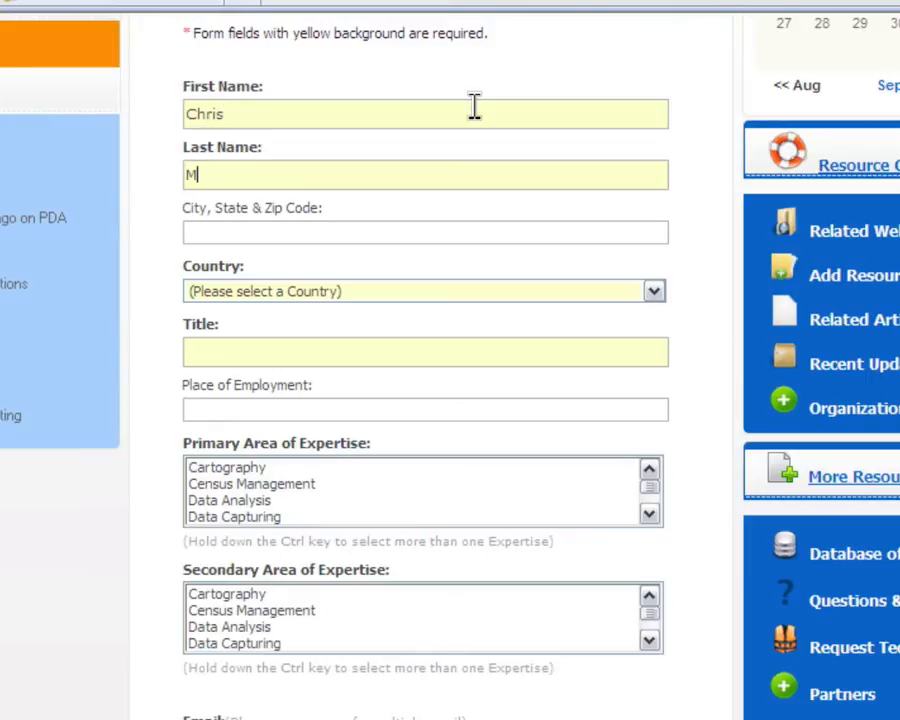
{"action": "key", "text": "Tab"}
{"action": "type", "text": "King"}
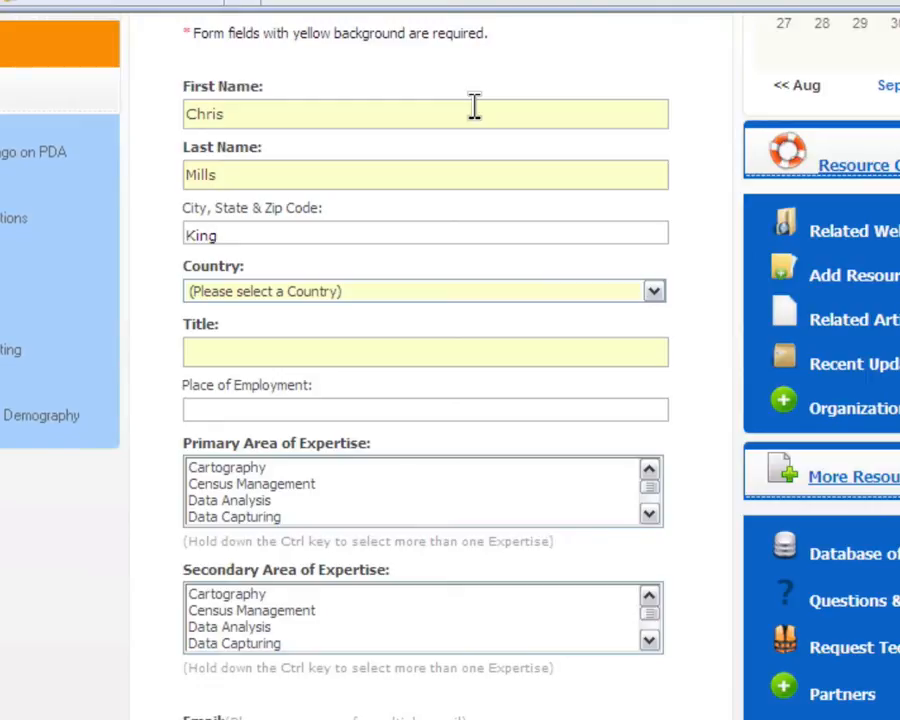
{"action": "key", "text": "Tab"}
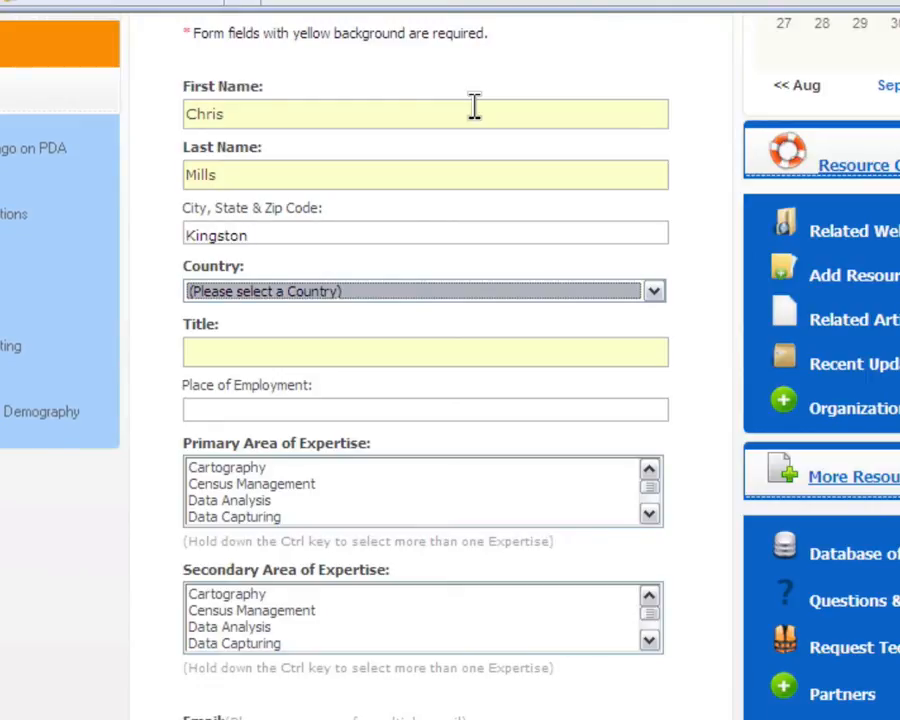
{"action": "key", "text": "j"}
{"action": "key", "text": "Tab"}
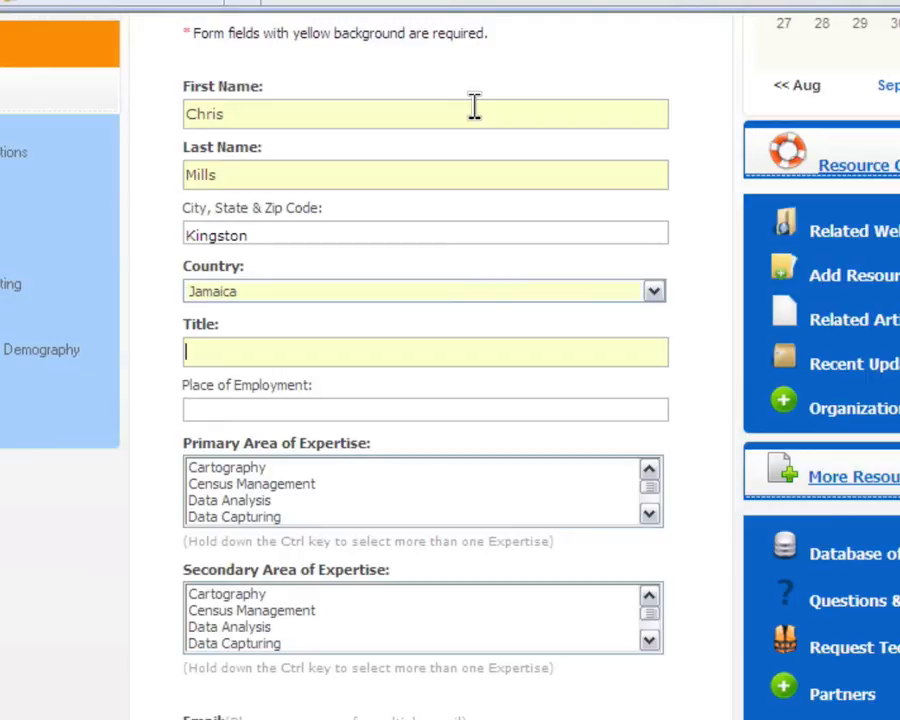
{"action": "type", "text": "Managing Direc"}
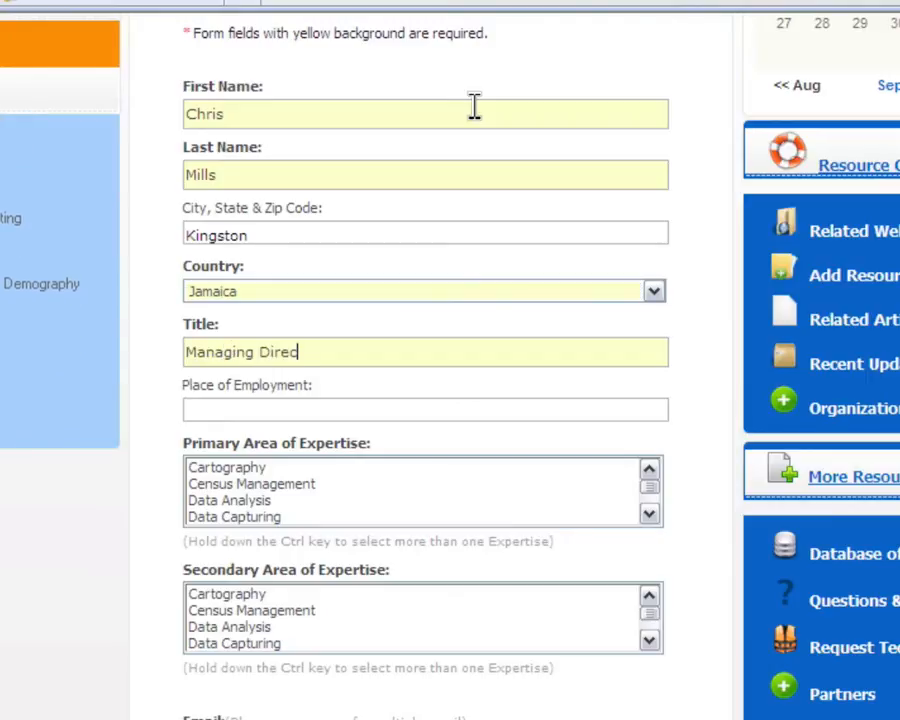
{"action": "type", "text": "Chrys"}
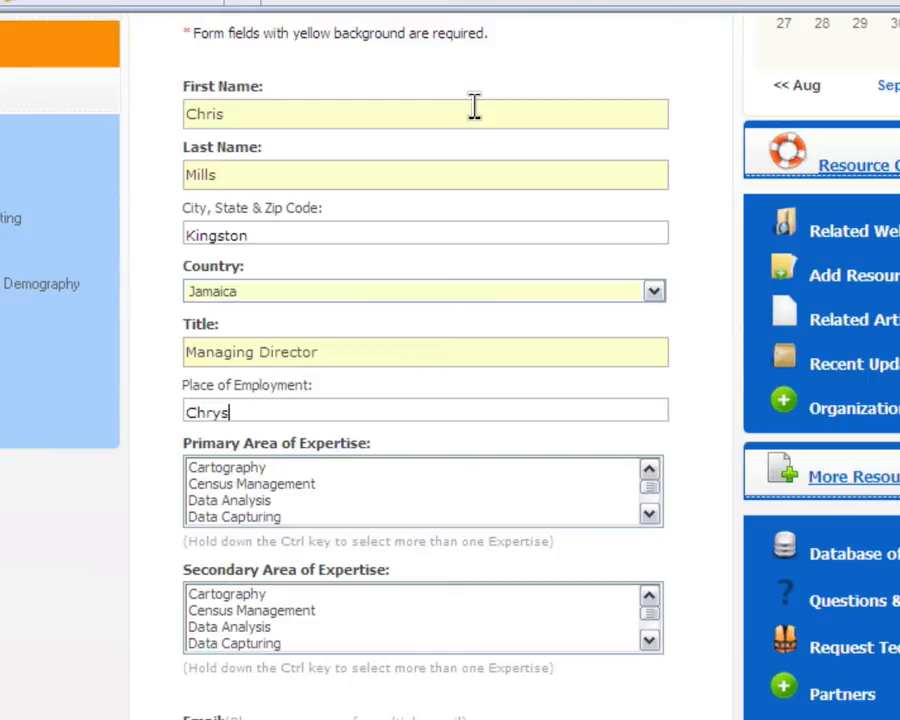
{"action": "type", "text": "alis Communications"}
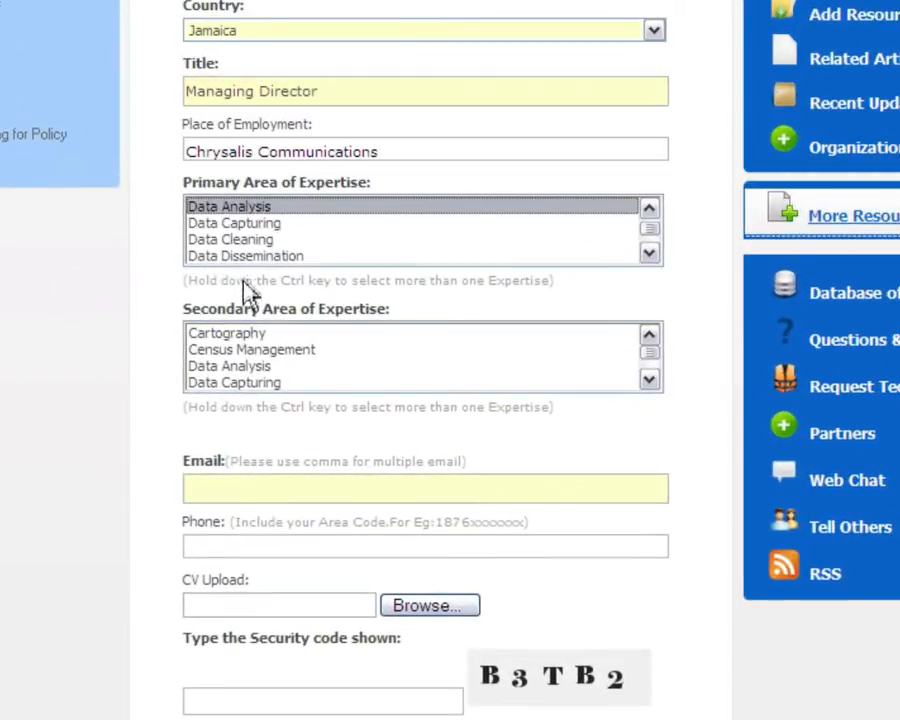
Choose Census Management as secondary expertise and enter the contact e-mail, phone and security code
{"action": "left_click", "coordinate": [249, 350]}
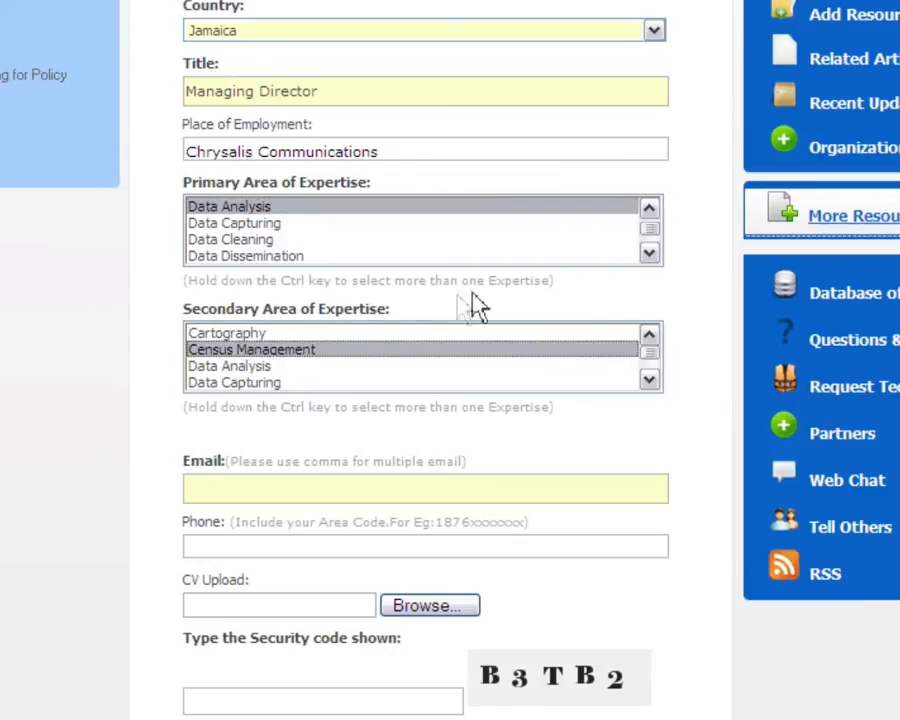
{"action": "scroll", "coordinate": [450, 360], "scroll_direction": "down", "scroll_amount": 2}
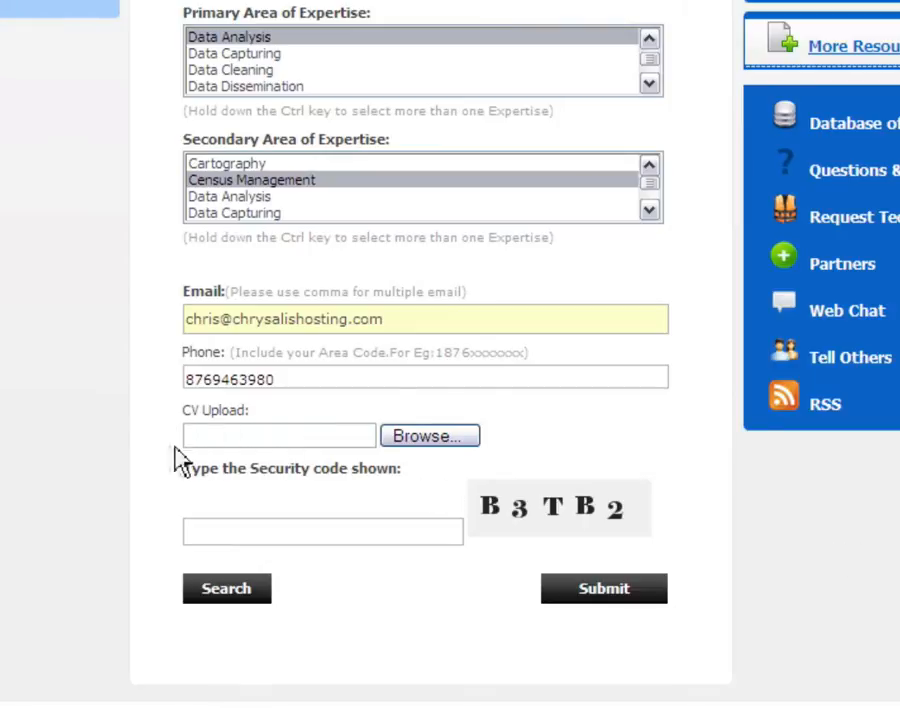
{"action": "left_click", "coordinate": [231, 530]}
Submit the expert registration for webmaster approval and return to Database of Experts
{"action": "left_click", "coordinate": [587, 597]}
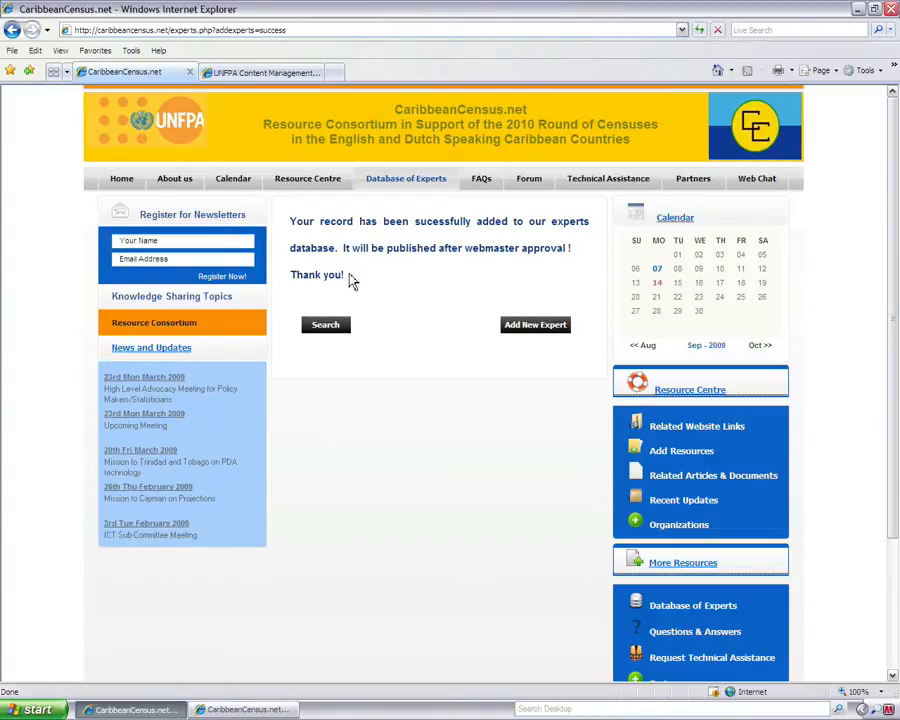
{"action": "left_click", "coordinate": [397, 184]}
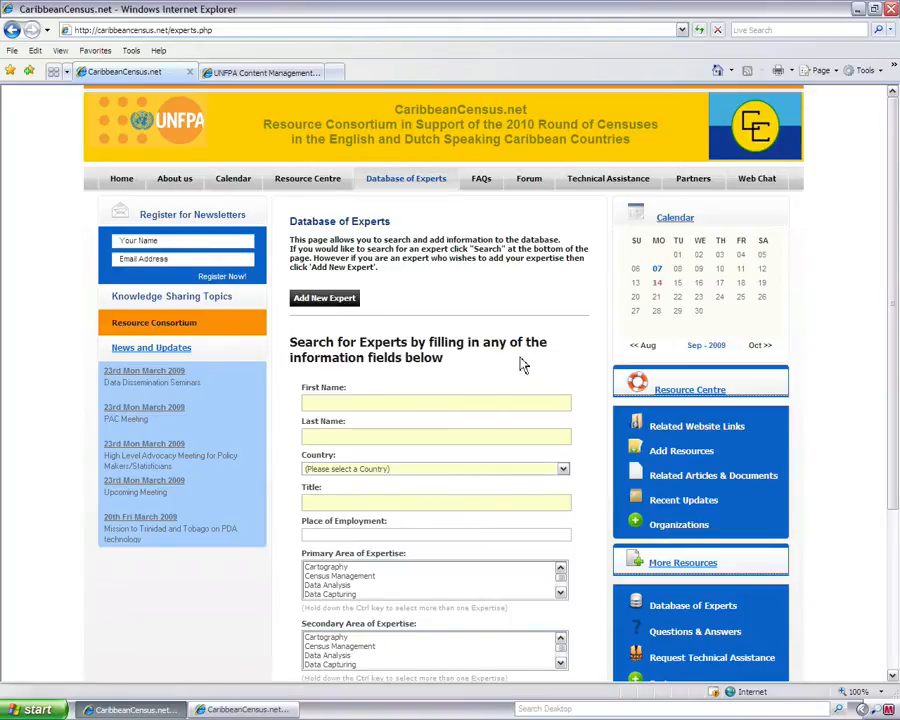
Let the Database of Experts page load, then switch to the UNFPA admin dashboard
{"action": "left_click_drag", "start_coordinate": [889, 188], "coordinate": [864, 186]}
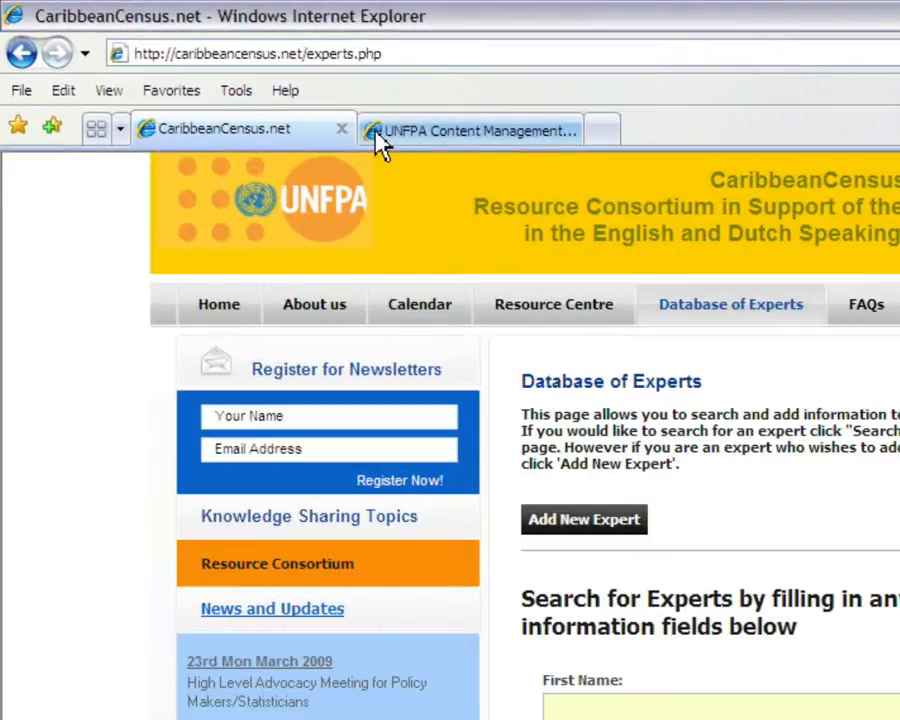
{"action": "left_click", "coordinate": [415, 140]}
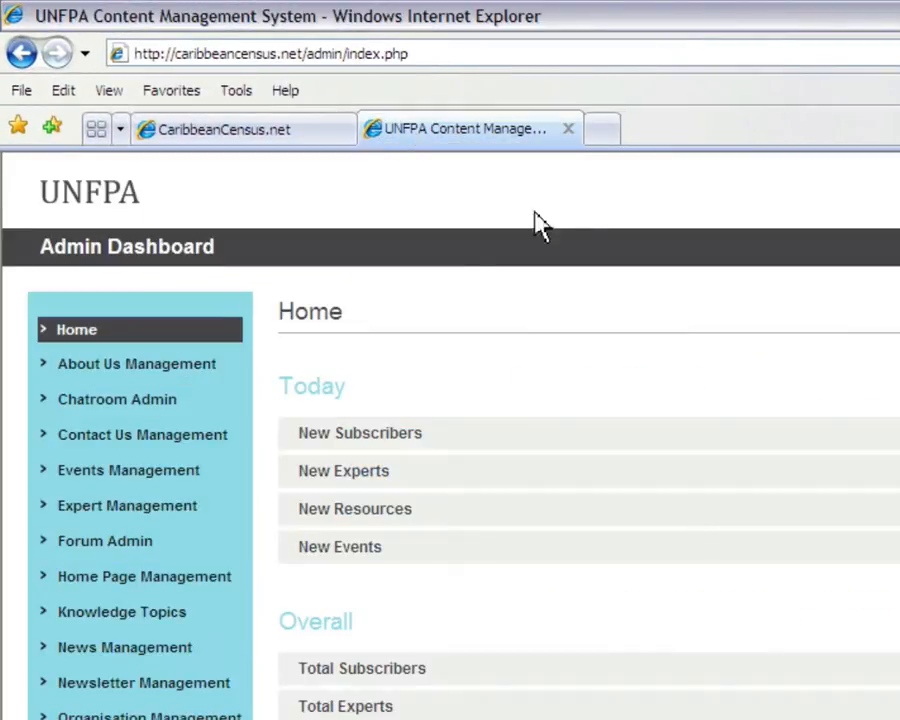
Open Expert Management > Add Expert and review the Approval Status options, leaving it Pending
{"action": "left_click", "coordinate": [87, 505]}
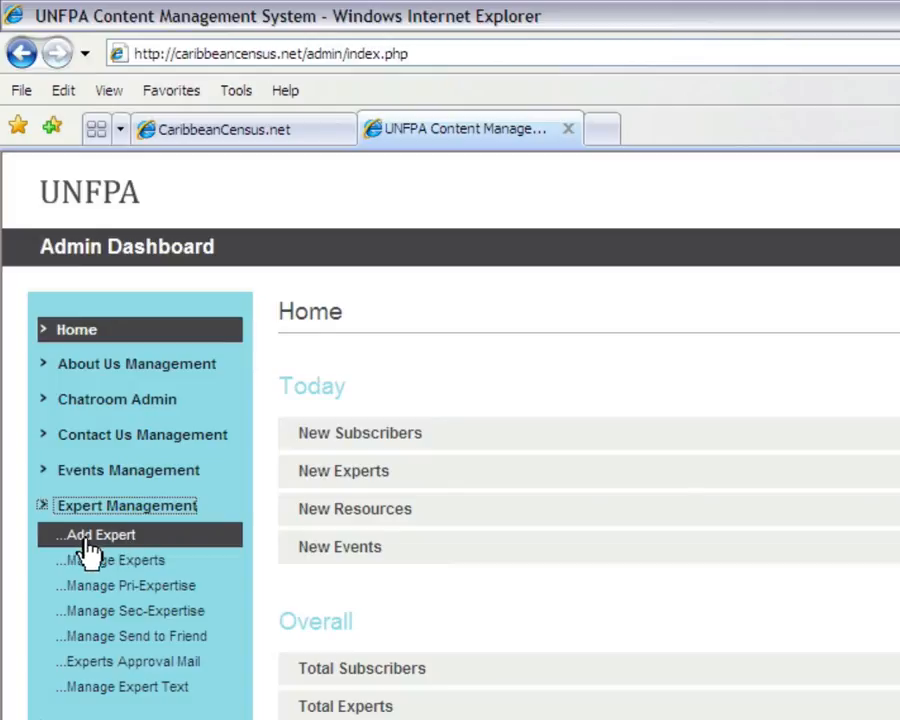
{"action": "left_click", "coordinate": [130, 537]}
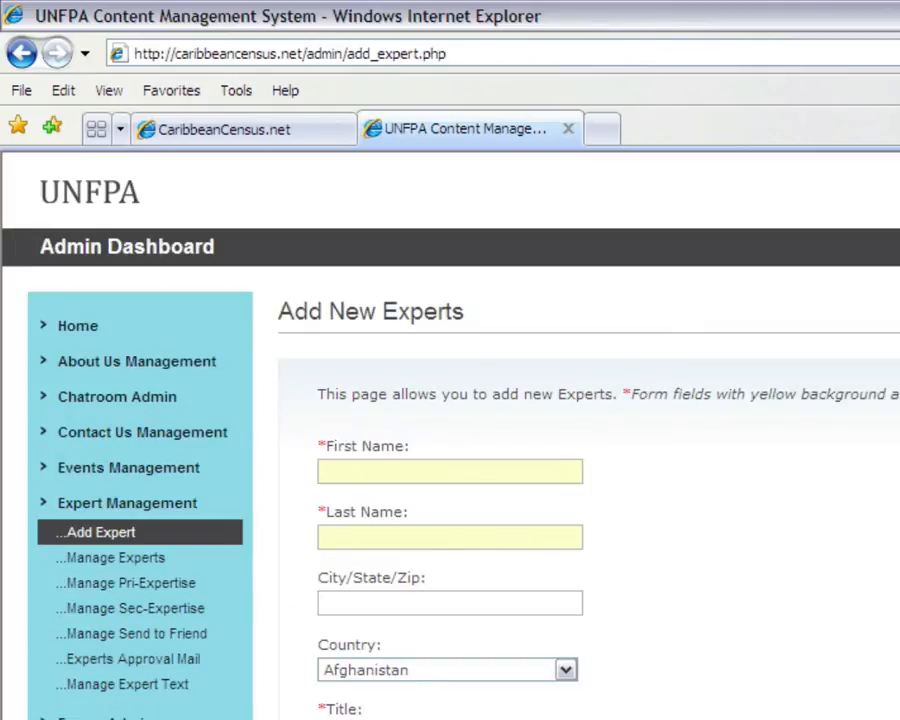
{"action": "scroll", "coordinate": [412, 313], "scroll_direction": "down", "scroll_amount": 3}
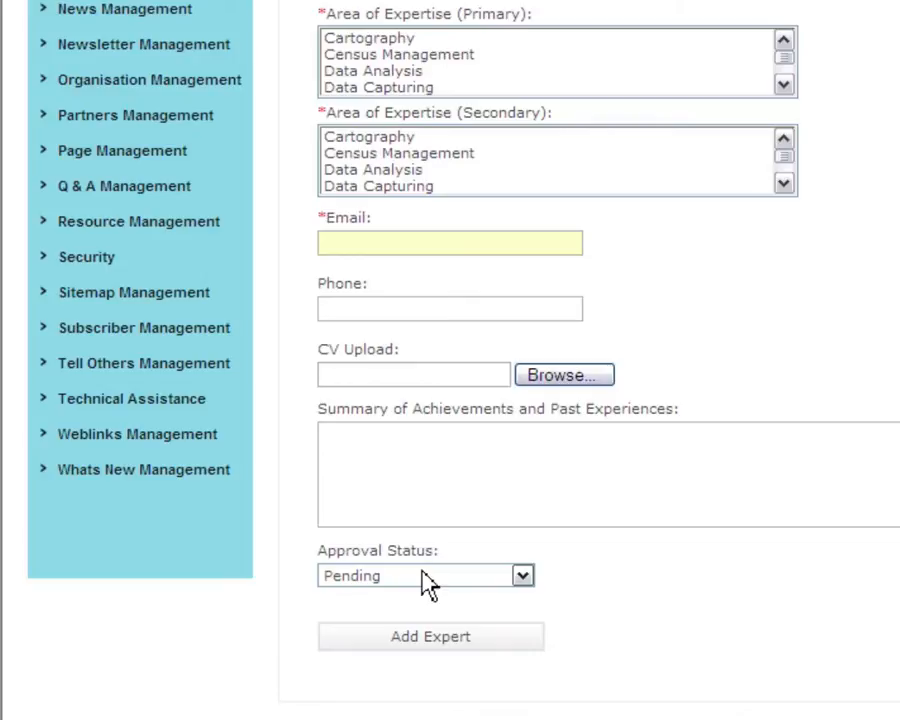
{"action": "left_click", "coordinate": [464, 584]}
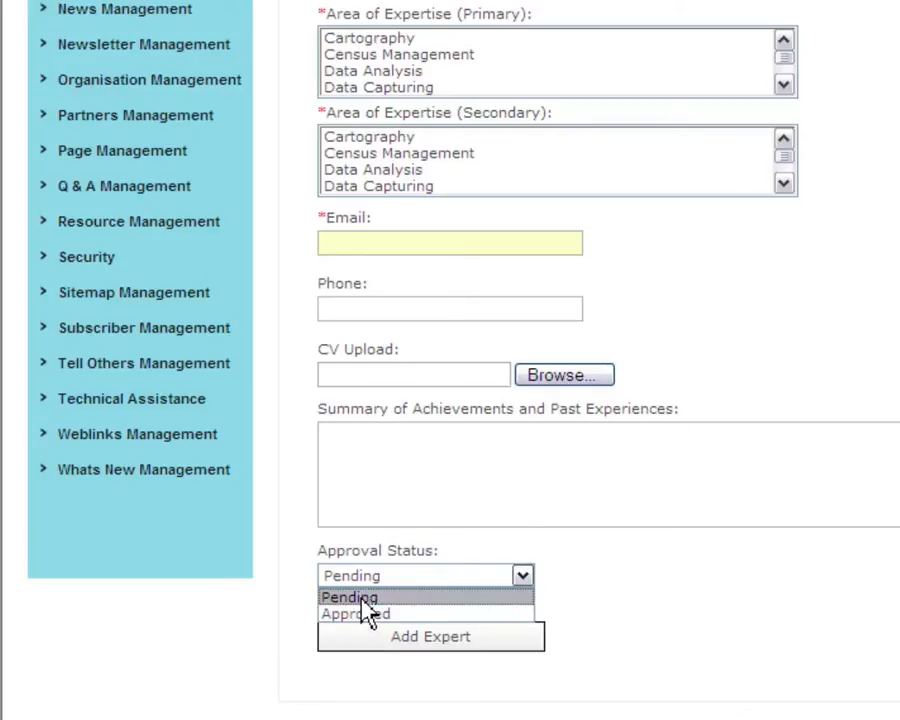
{"action": "left_click", "coordinate": [298, 576]}
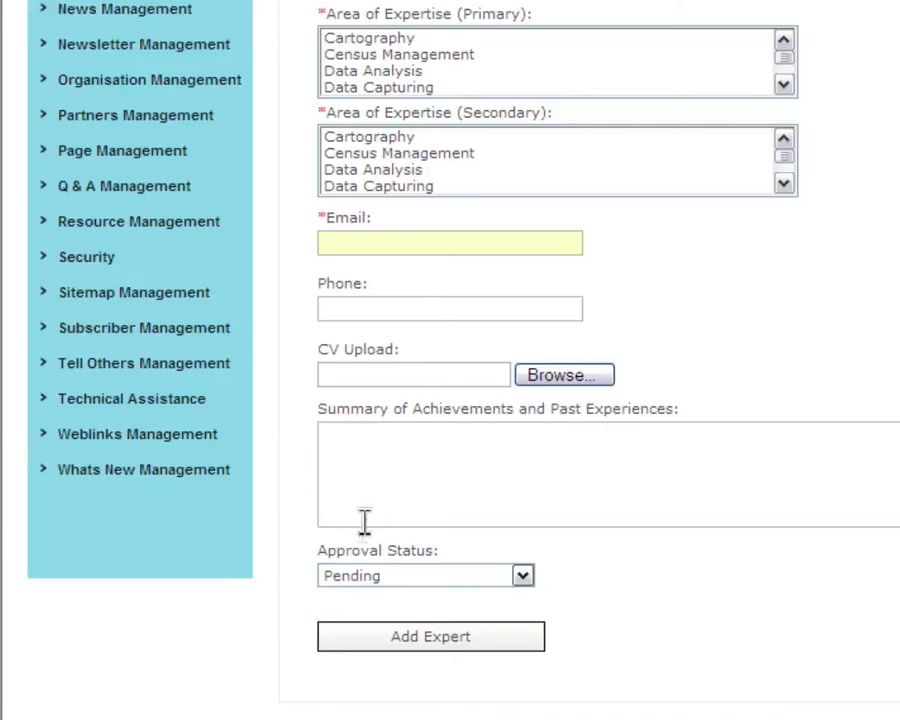
{"action": "left_click", "coordinate": [347, 578]}
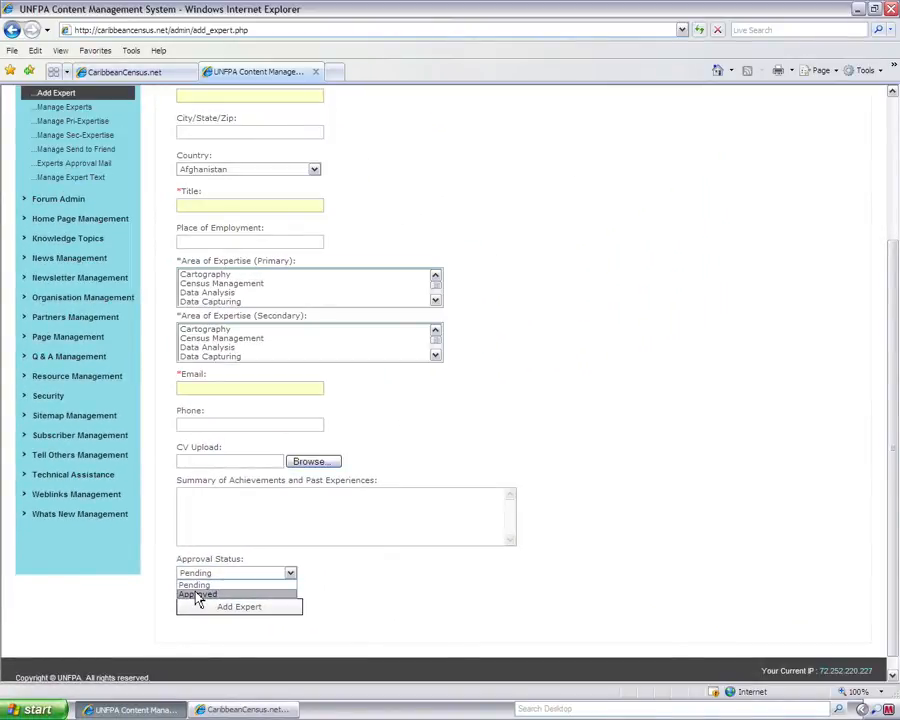
{"action": "left_click", "coordinate": [160, 554]}
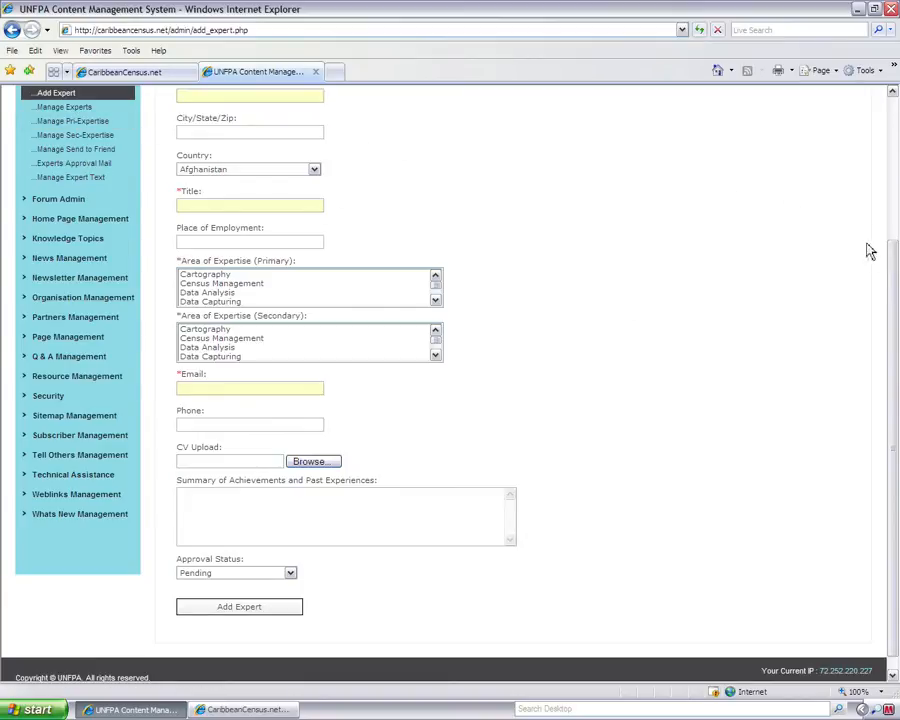
{"action": "left_click_drag", "start_coordinate": [891, 265], "coordinate": [891, 125]}
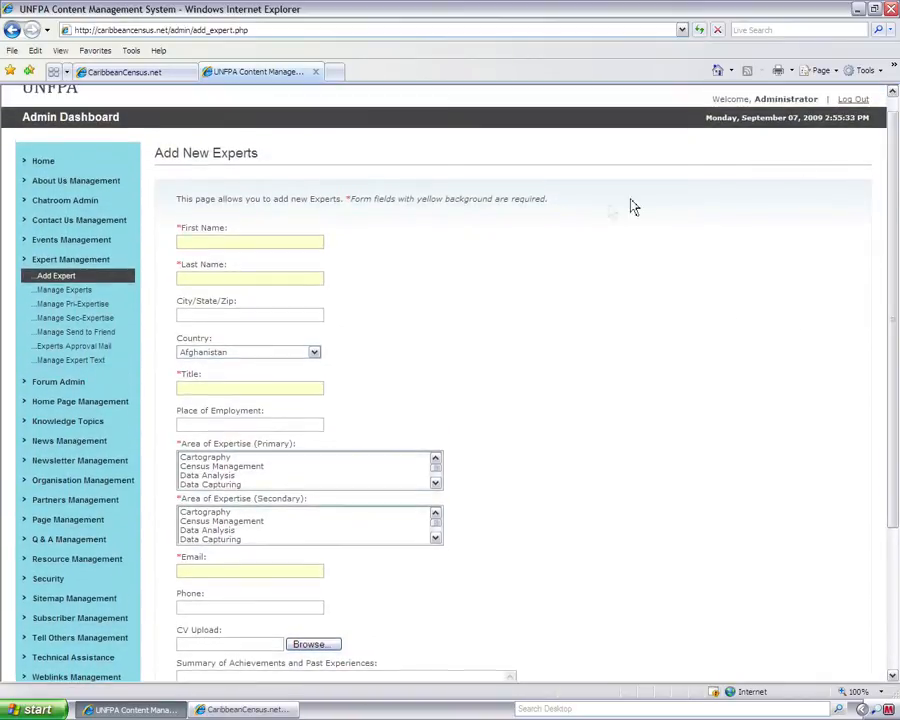
Edit the pending Chrysalis Communications expert, set Approval Status to Approved, and update the record
{"action": "left_click", "coordinate": [71, 294]}
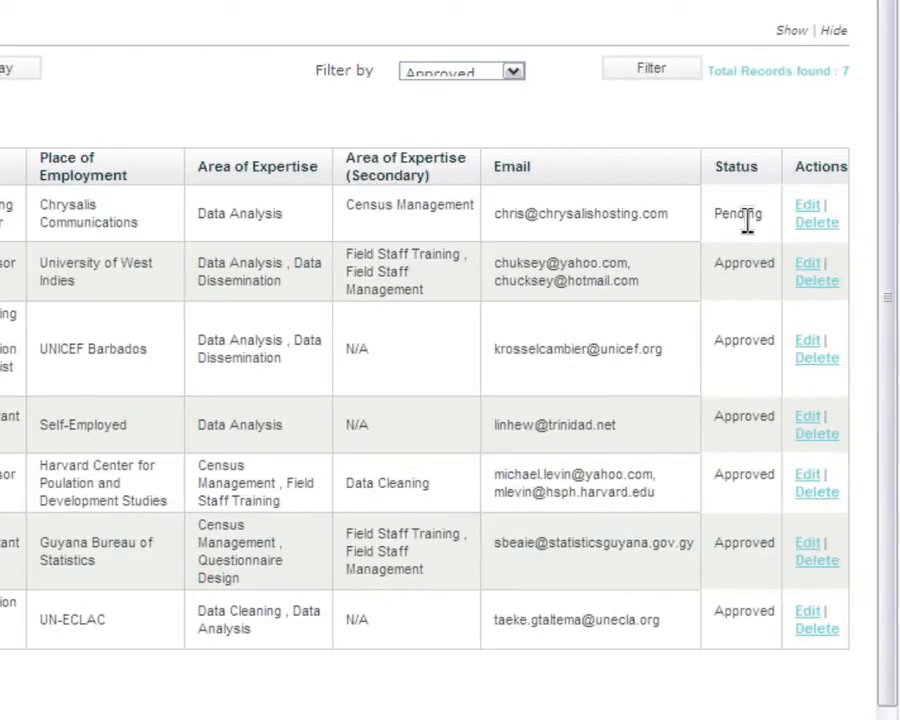
{"action": "left_click", "coordinate": [806, 210]}
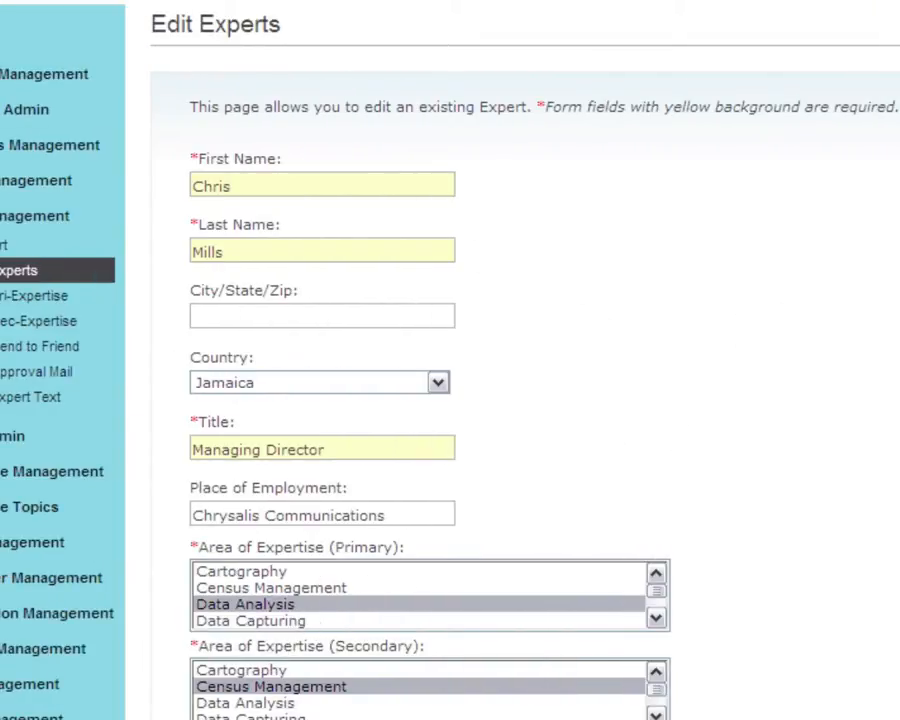
{"action": "scroll", "coordinate": [450, 360], "scroll_direction": "down", "scroll_amount": 4}
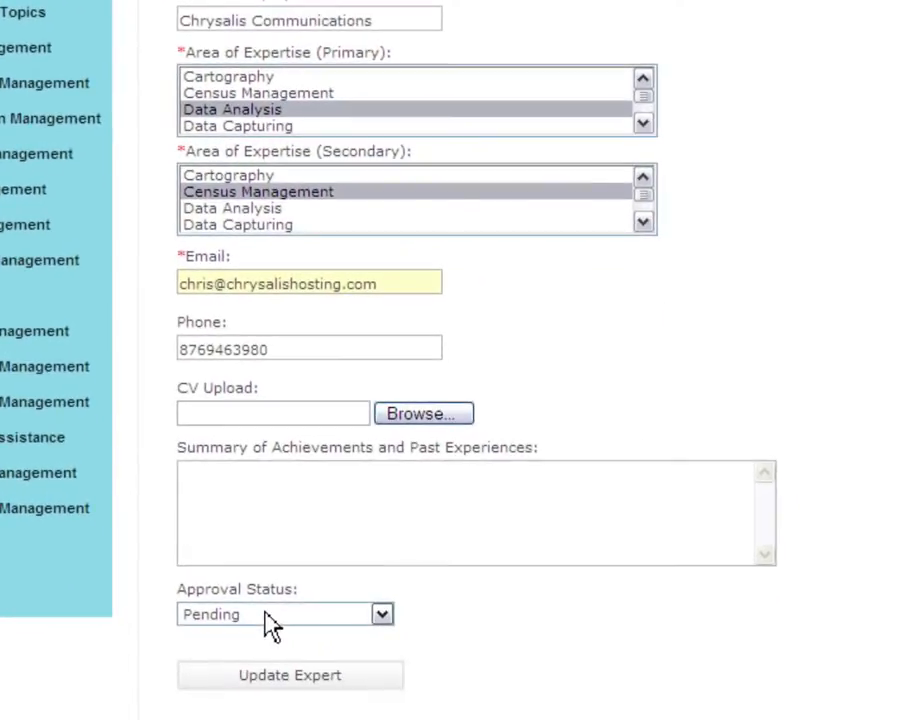
{"action": "left_click", "coordinate": [282, 710]}
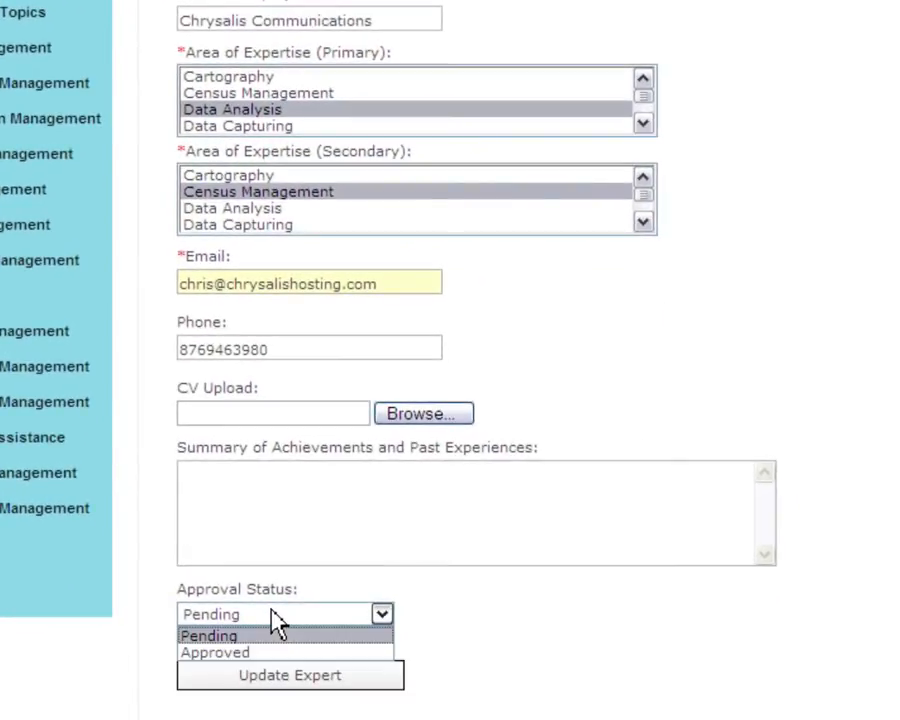
{"action": "left_click", "coordinate": [220, 655]}
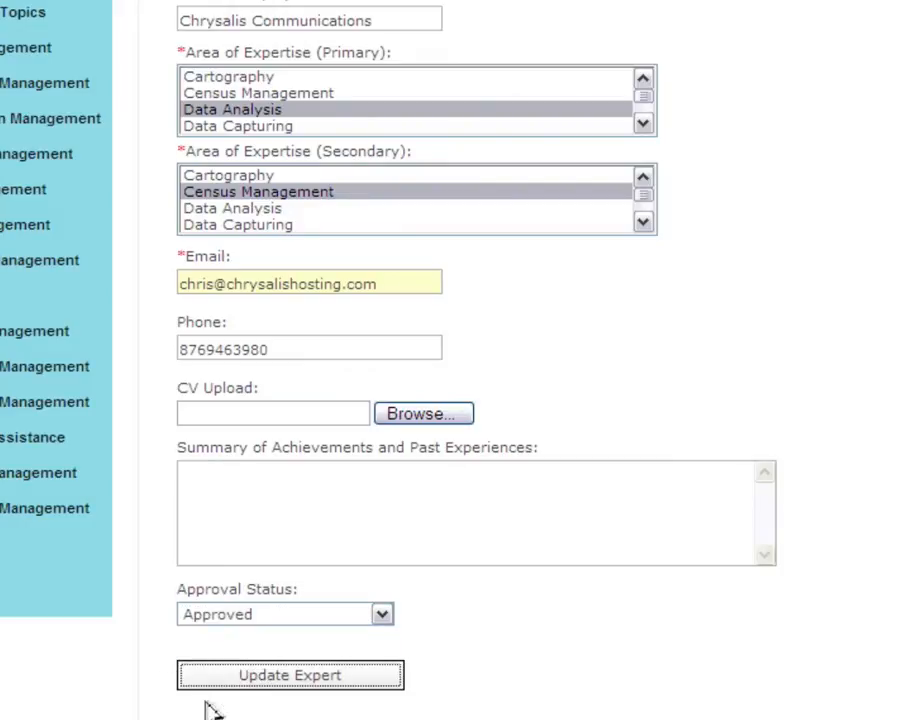
{"action": "left_click", "coordinate": [208, 687]}
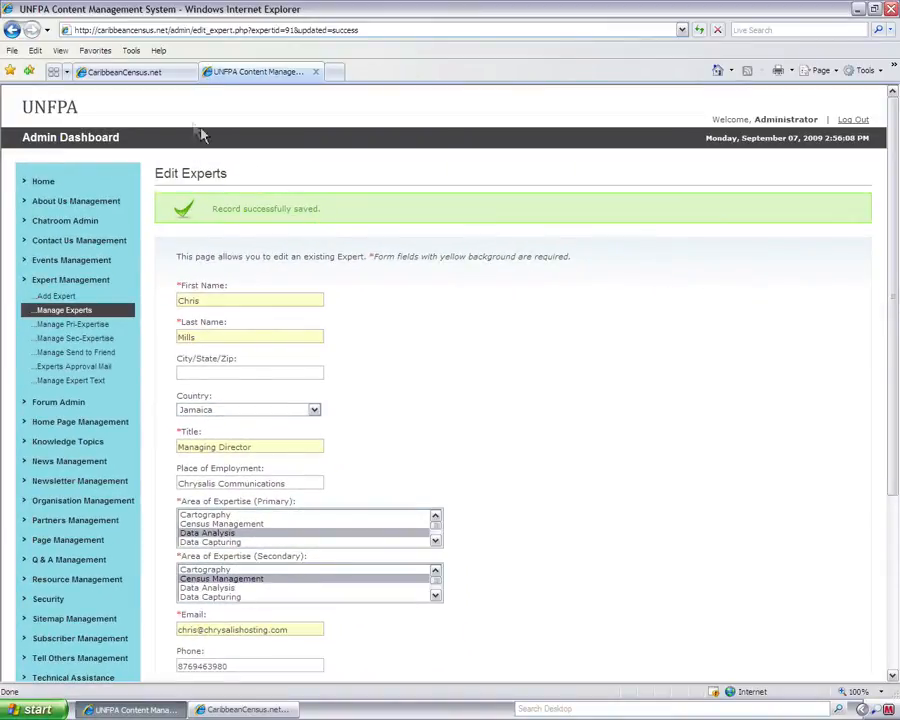
Search the public expert database by the new expert's last name, then return to the admin tab
{"action": "left_click", "coordinate": [124, 72]}
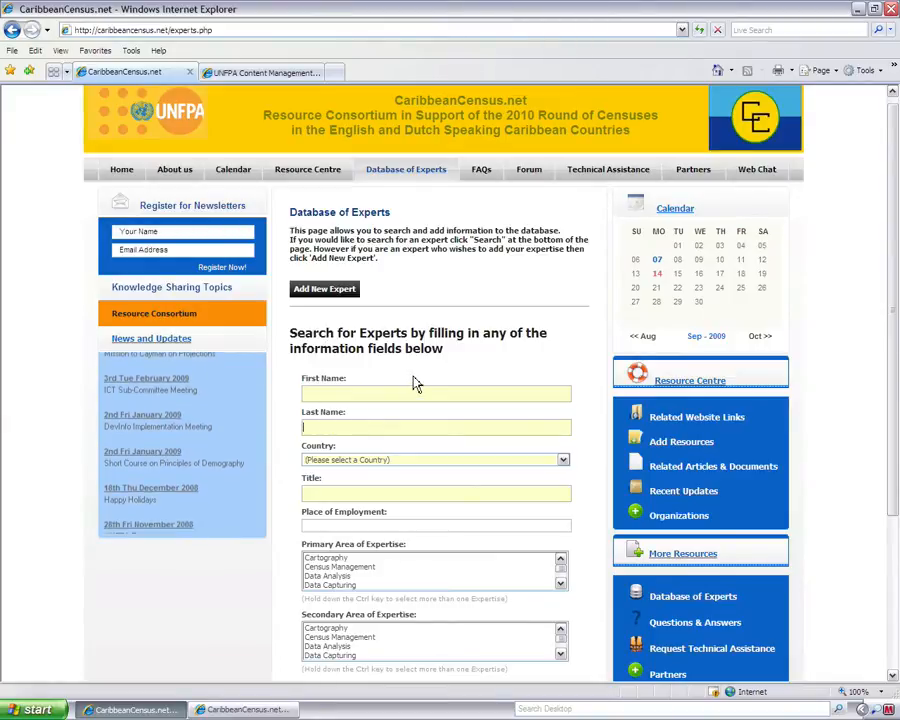
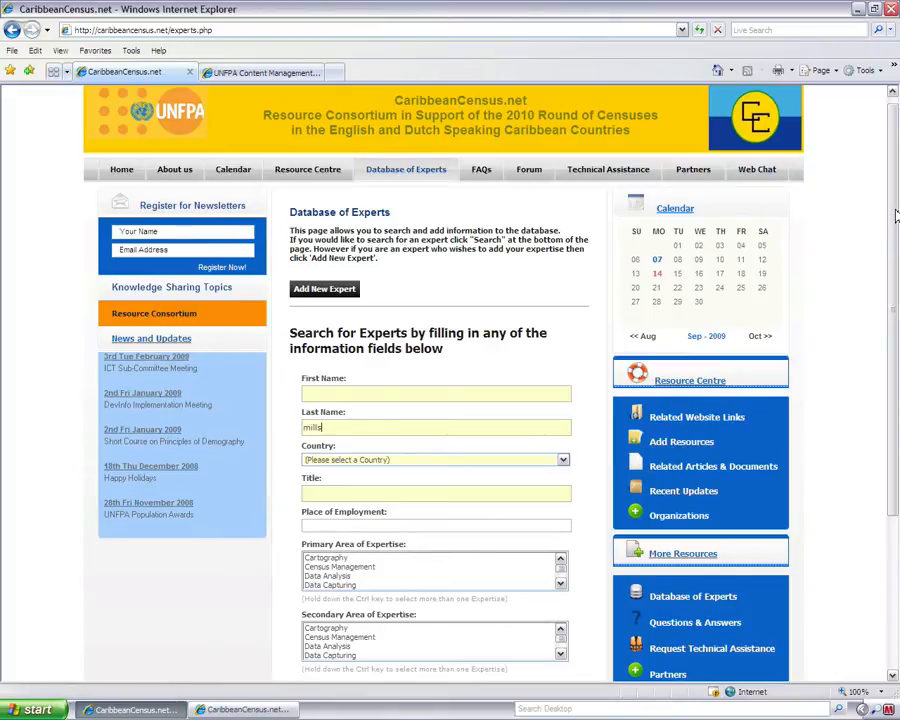
{"action": "scroll", "coordinate": [420, 500], "scroll_direction": "down", "scroll_amount": 3}
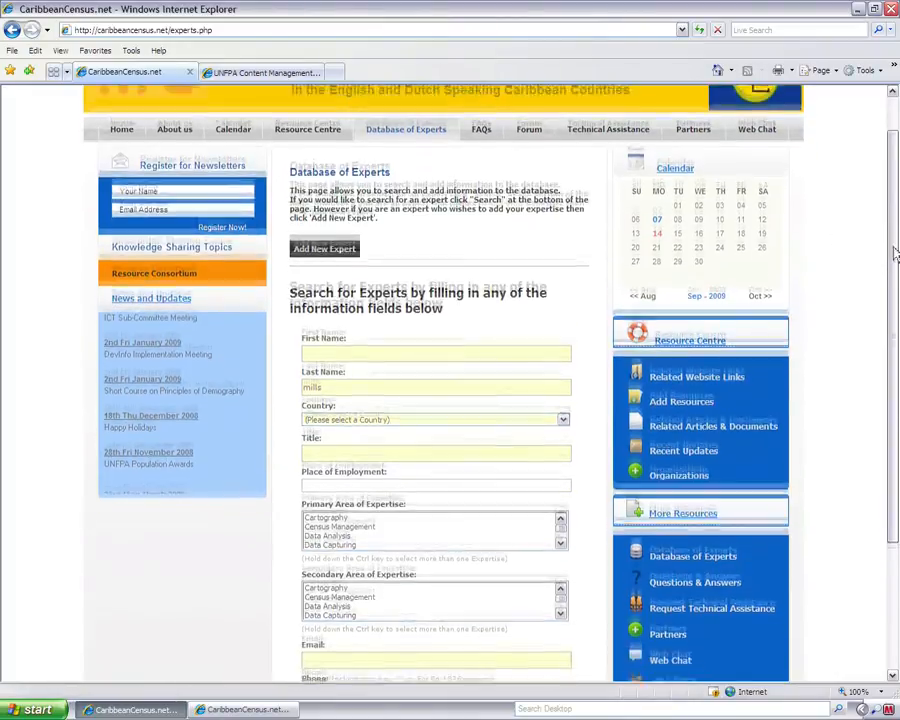
{"action": "left_click", "coordinate": [325, 639]}
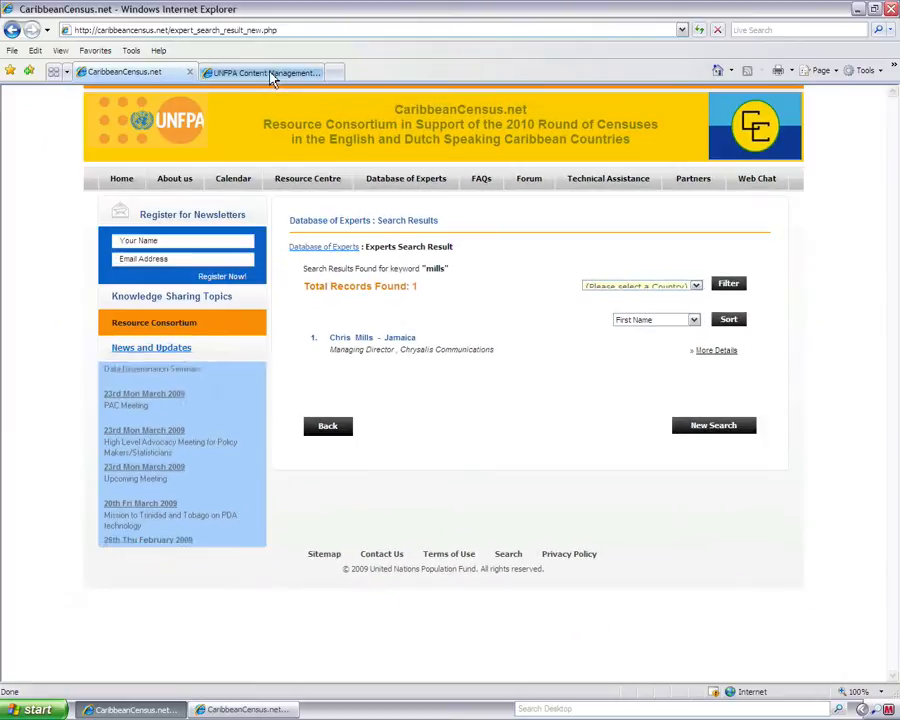
{"action": "left_click", "coordinate": [252, 72]}
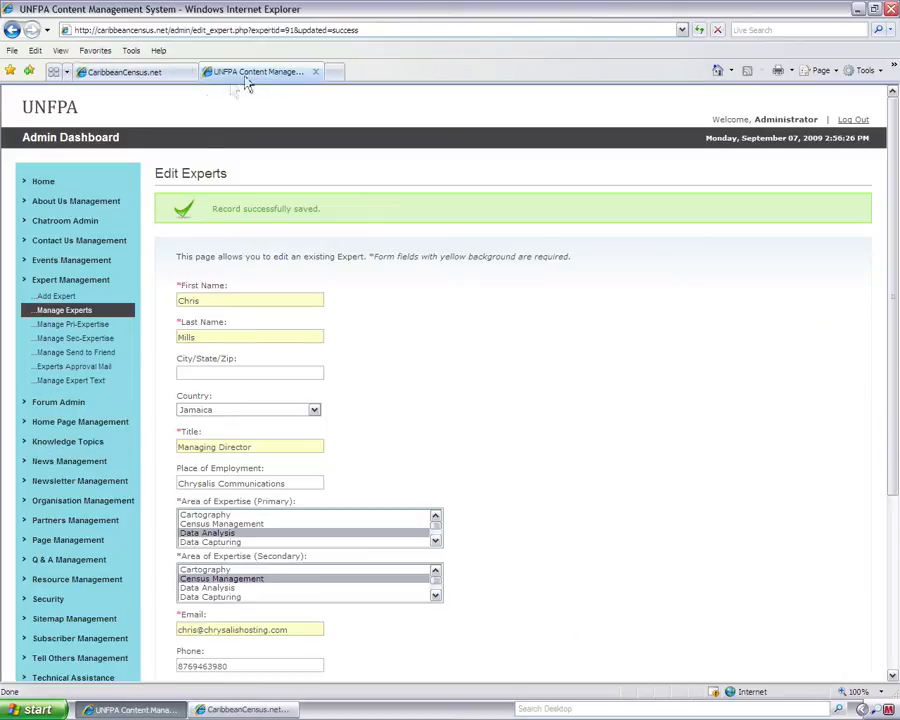
Delete the Chrysalis Communications expert, then edit the University of West Indies professor's record
{"action": "left_click", "coordinate": [60, 316]}
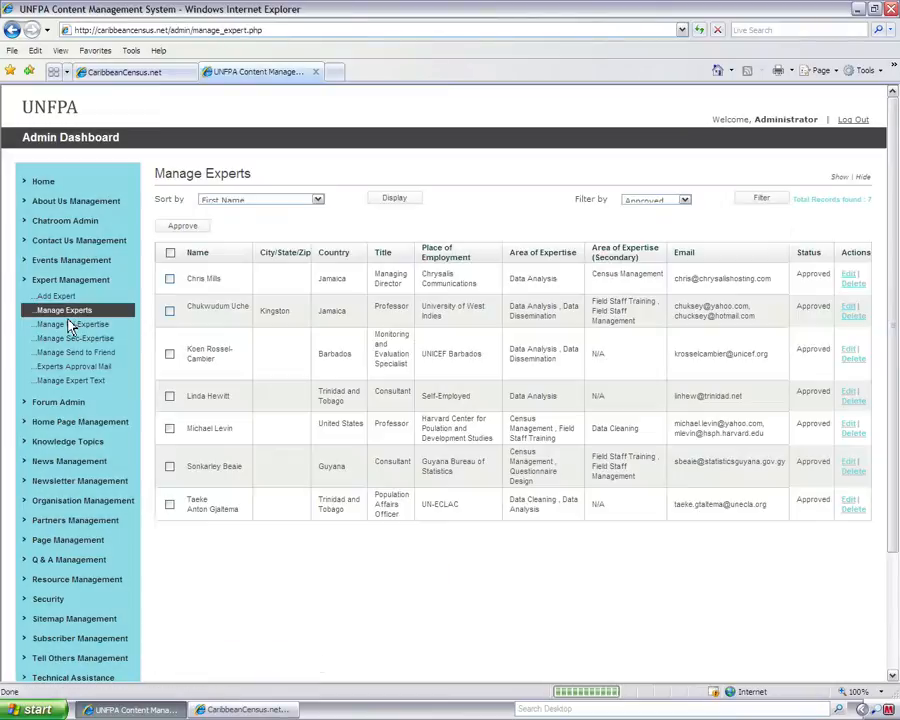
{"action": "left_click", "coordinate": [851, 284]}
{"action": "left_click", "coordinate": [419, 397]}
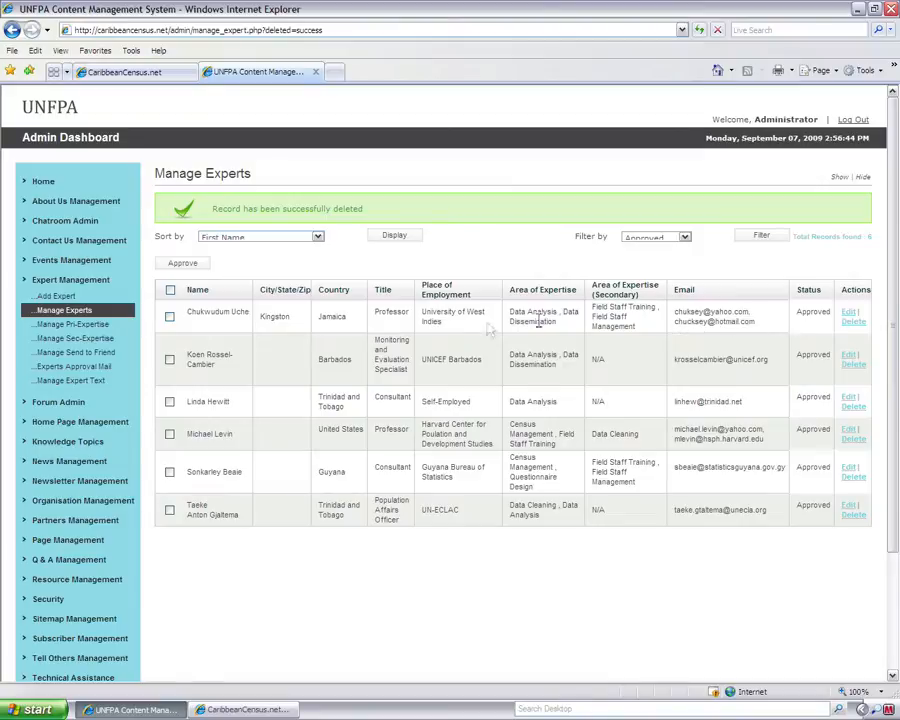
{"action": "left_click", "coordinate": [849, 316]}
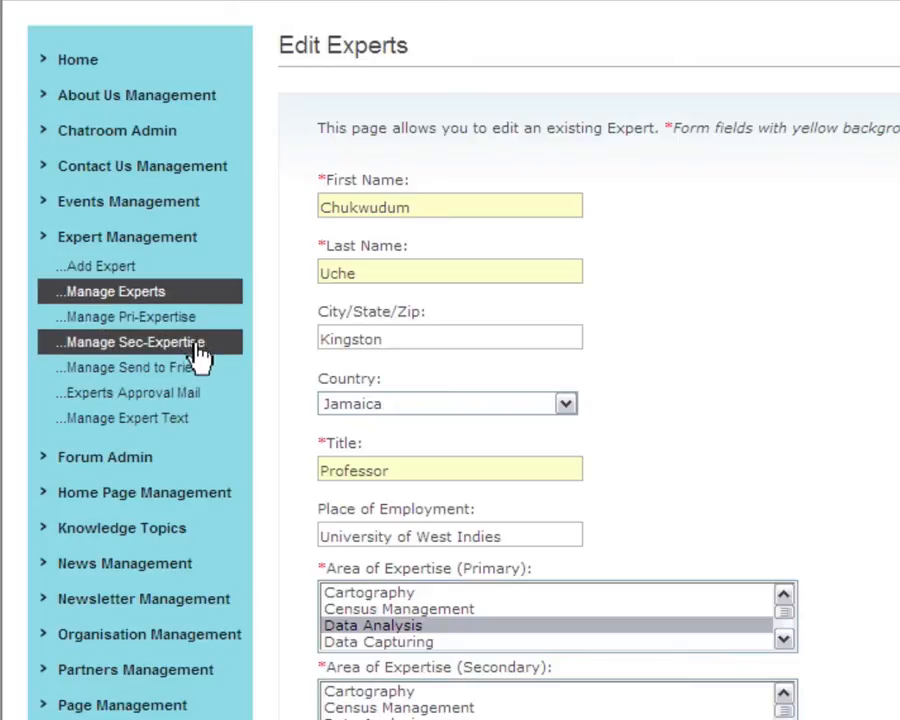
Add 'Website Development' as a new primary area of expertise
{"action": "left_click", "coordinate": [96, 320]}
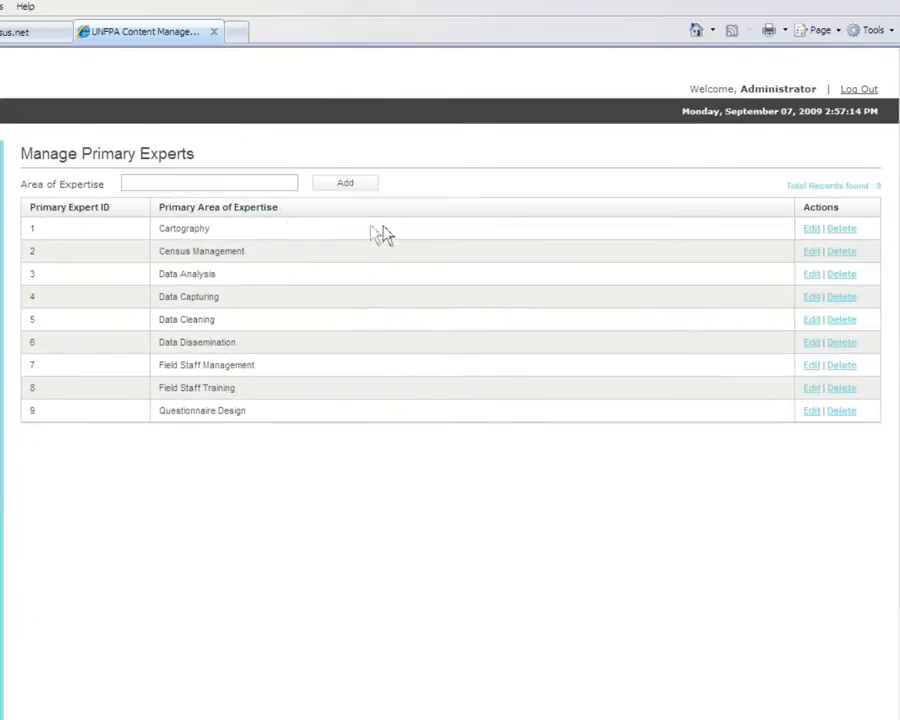
{"action": "left_click", "coordinate": [239, 183]}
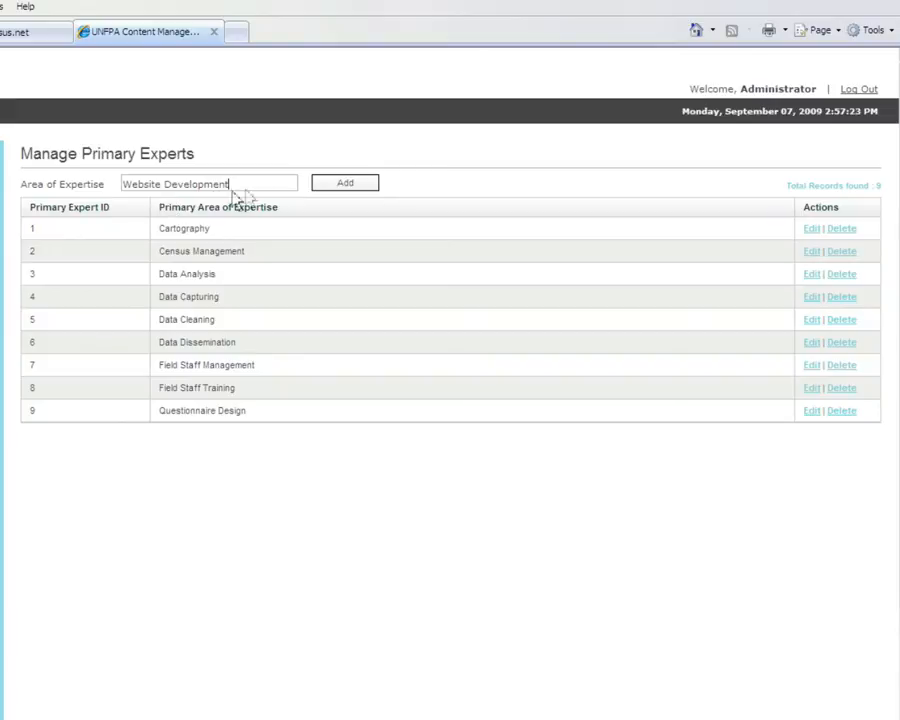
{"action": "left_click", "coordinate": [342, 186]}
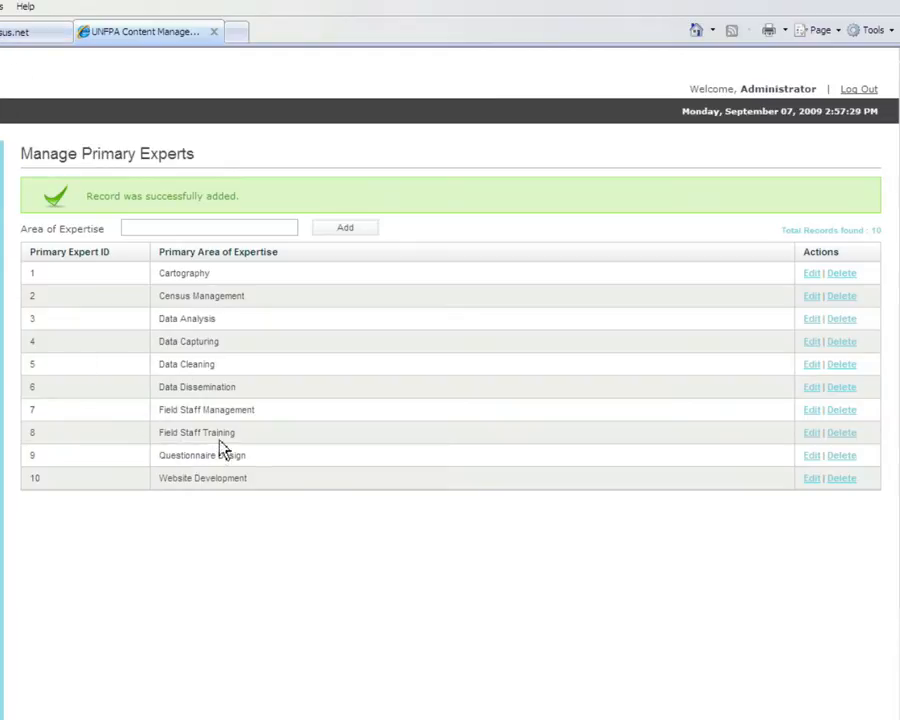
Rename the Website Development expertise to 'Website Design', then delete it
{"action": "left_click", "coordinate": [811, 480]}
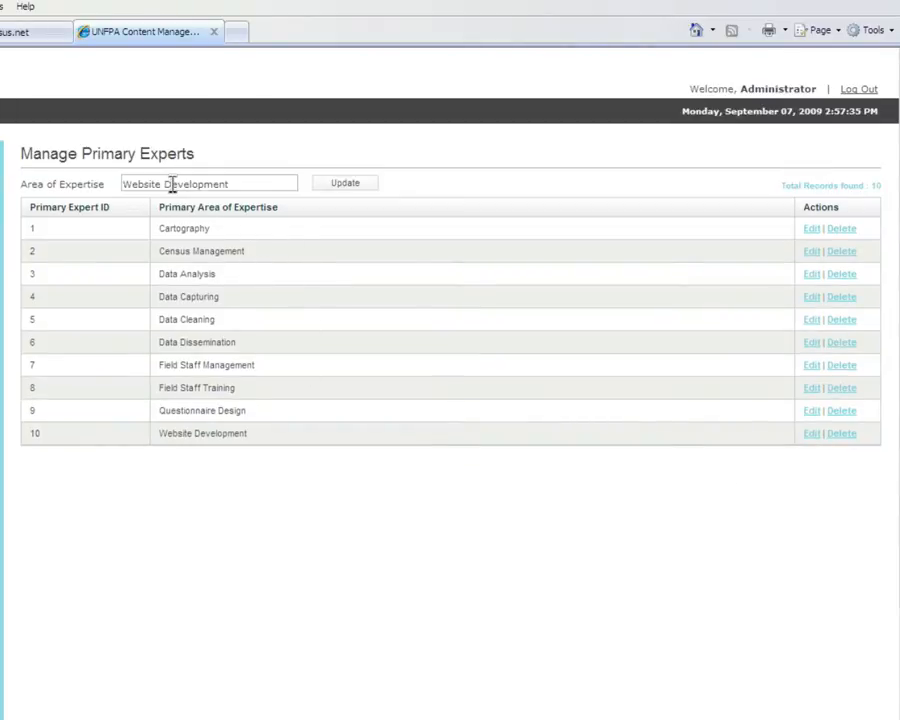
{"action": "double_click", "coordinate": [172, 185]}
{"action": "type", "text": "Design"}
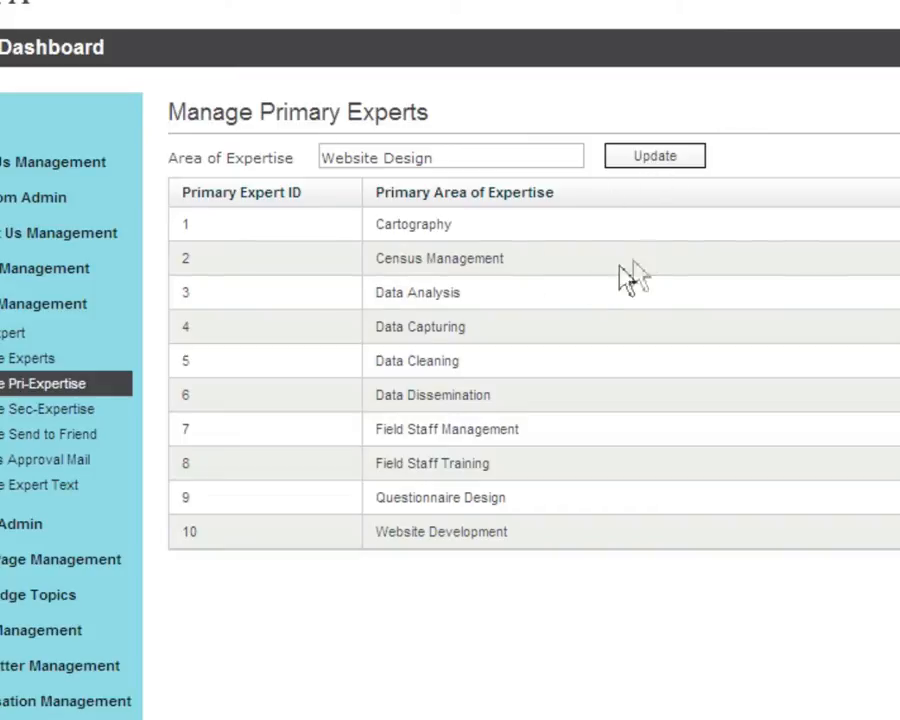
{"action": "key", "text": "Return"}
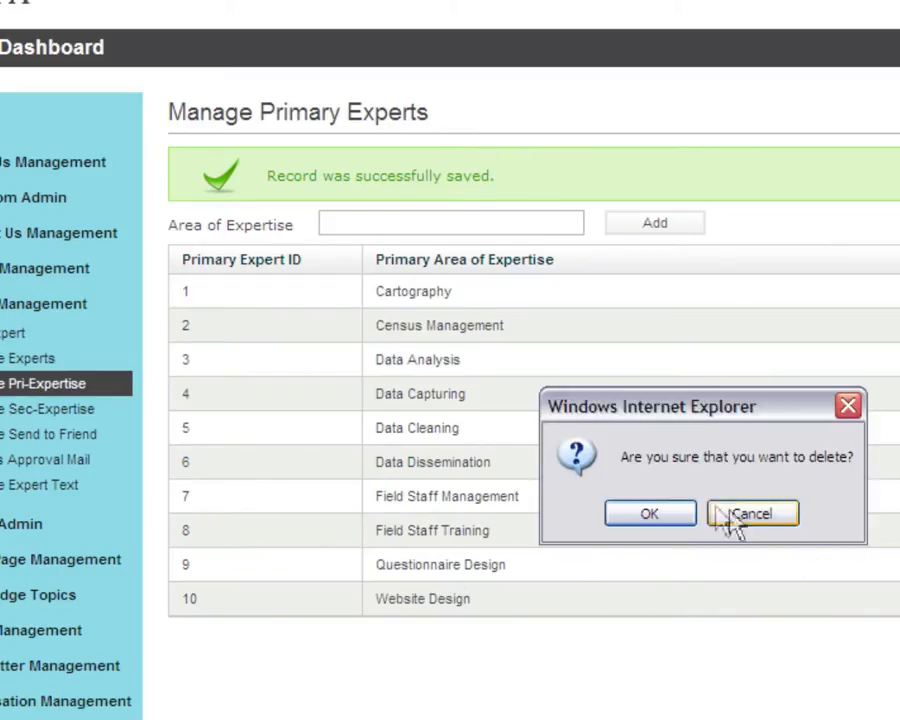
{"action": "left_click", "coordinate": [630, 512]}
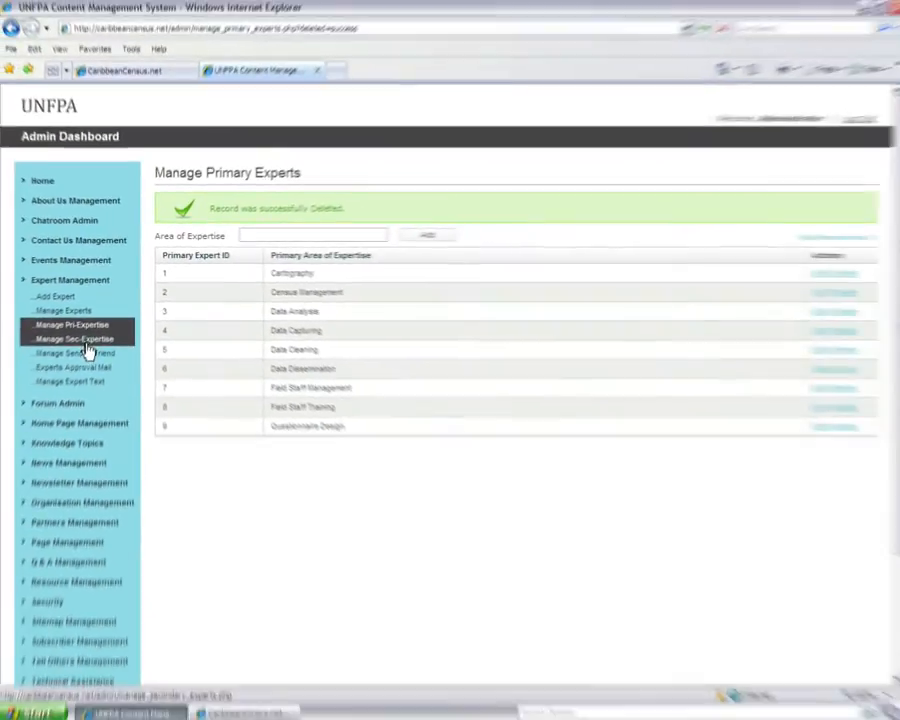